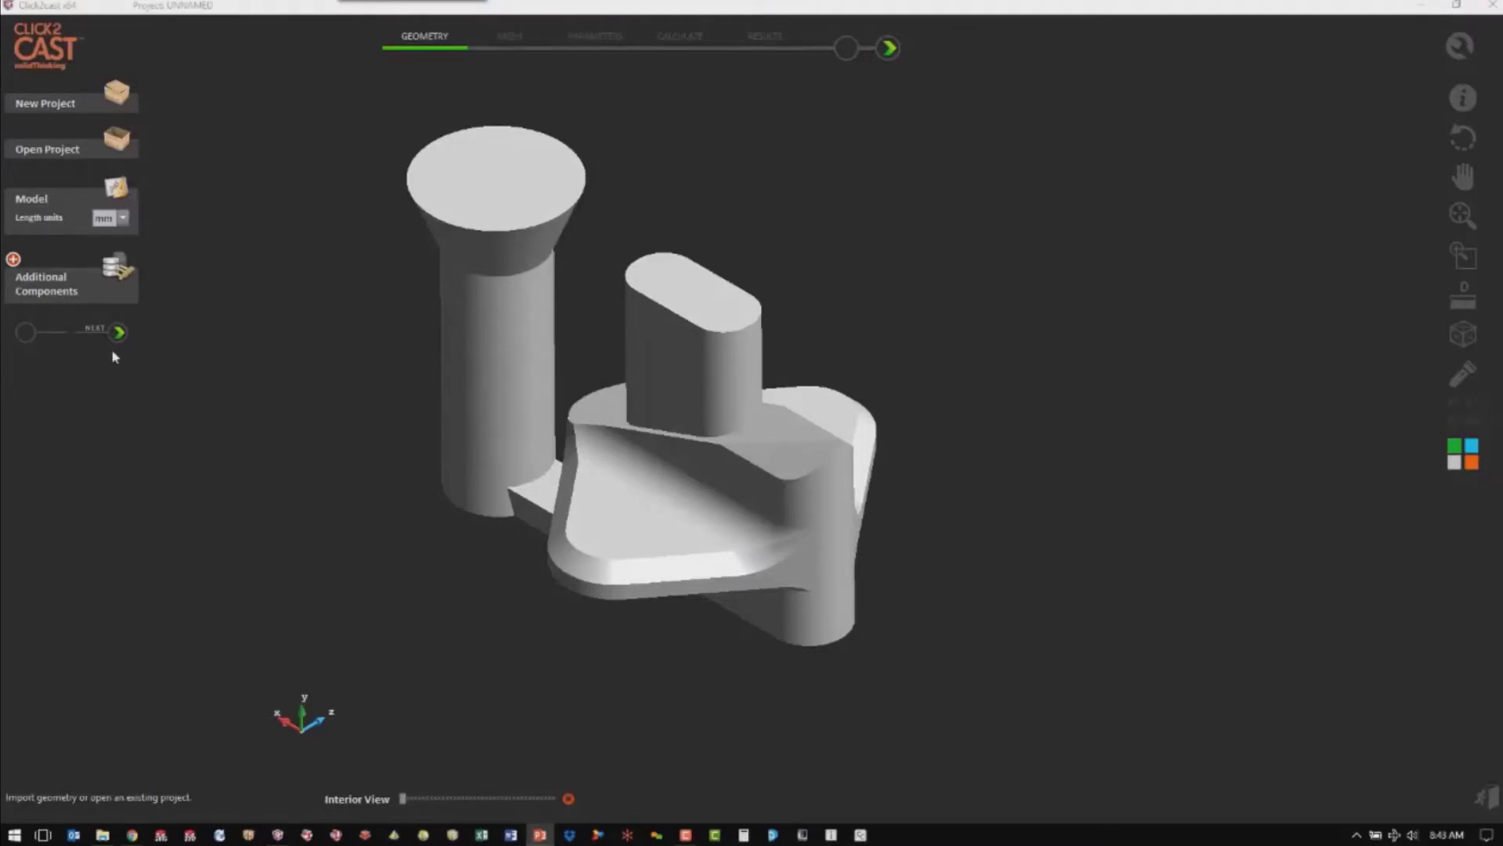
Step: Add the oval boss's side and top faces as a Sleeve additional component
click(13, 259)
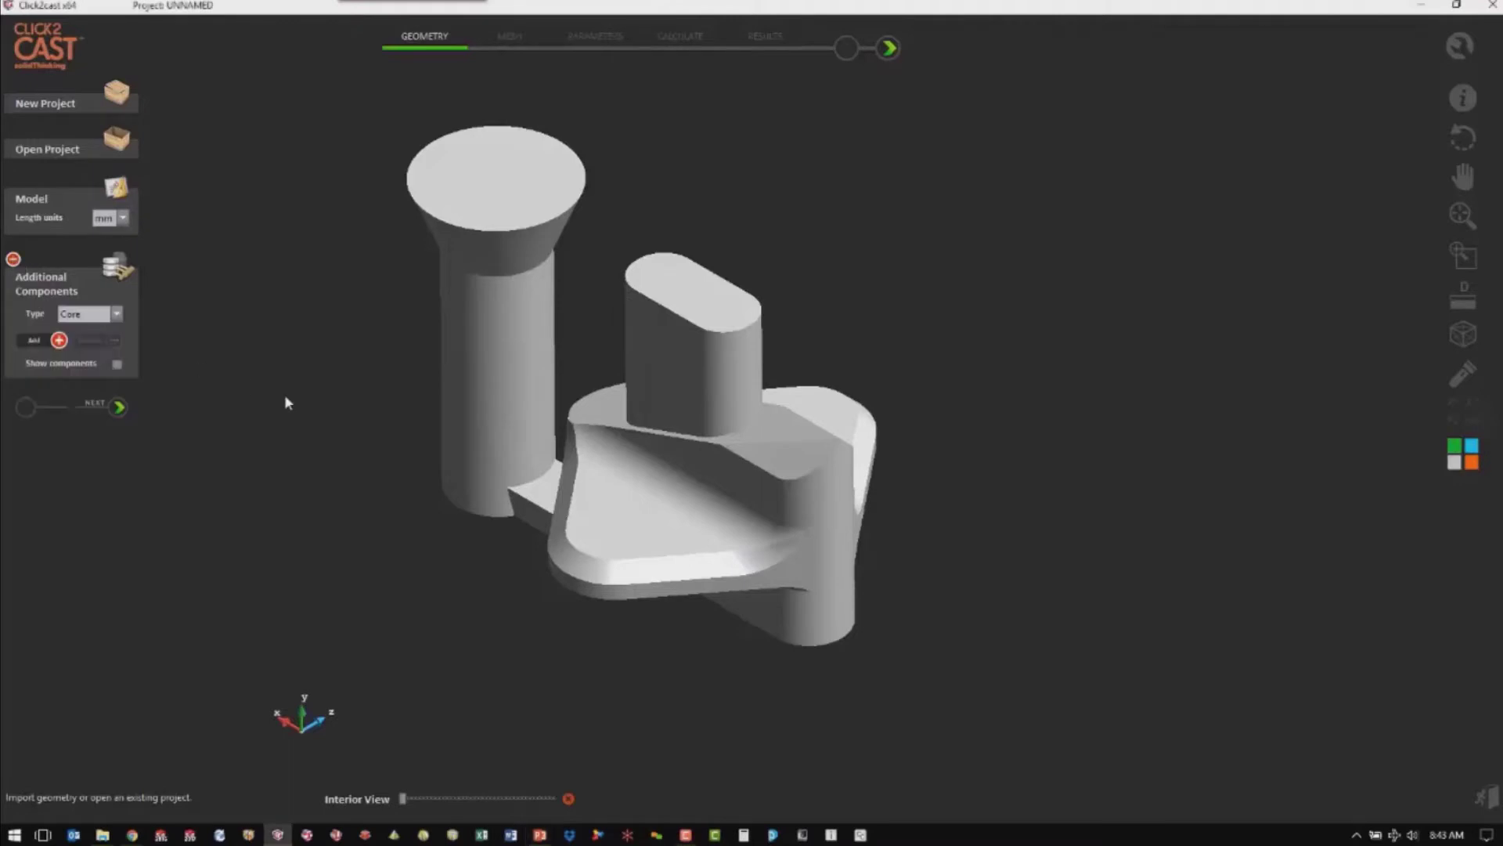
click(118, 314)
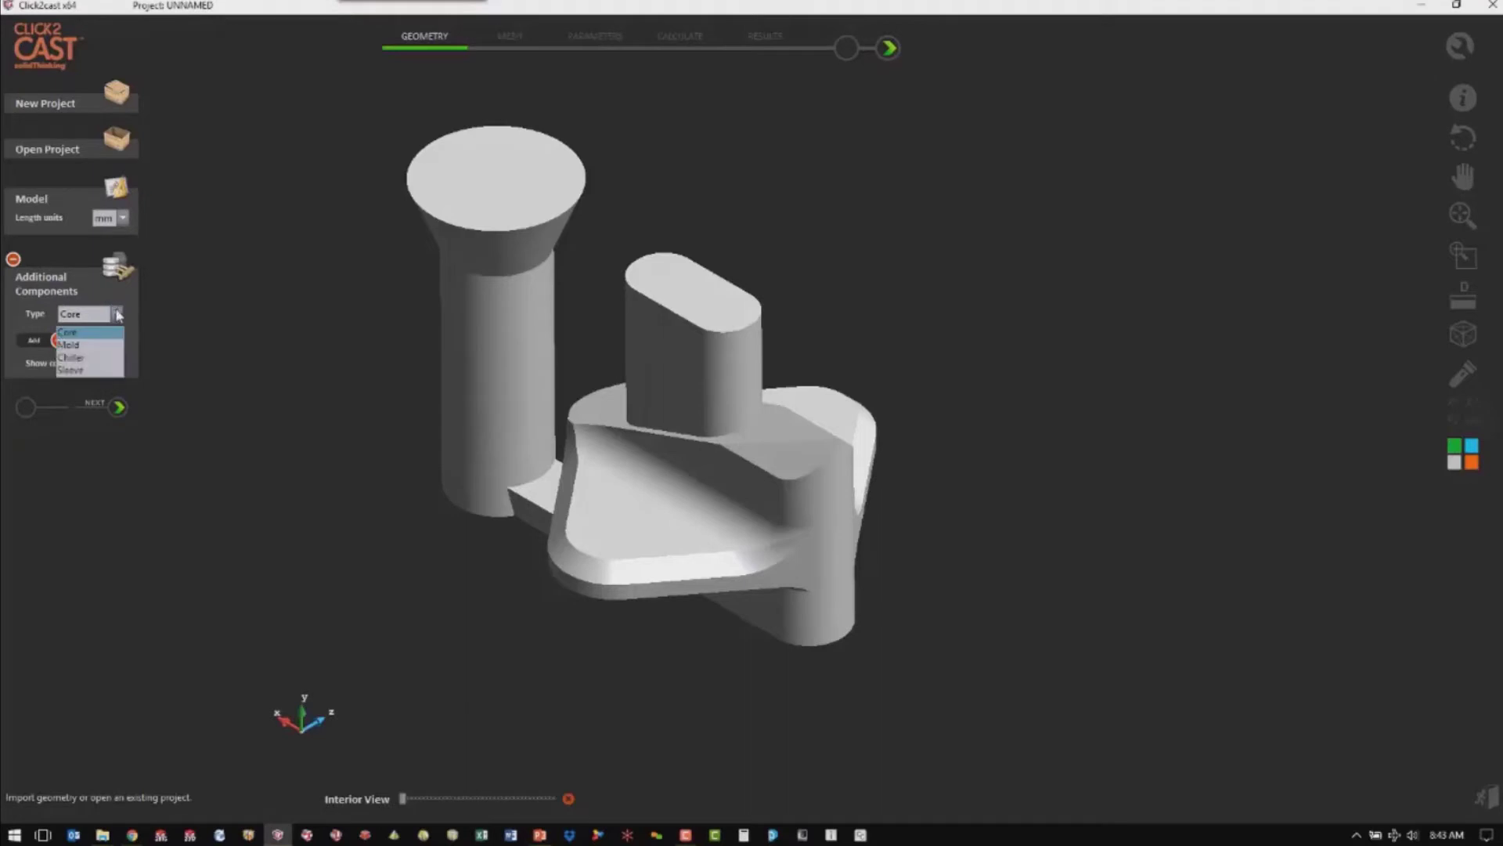
click(87, 370)
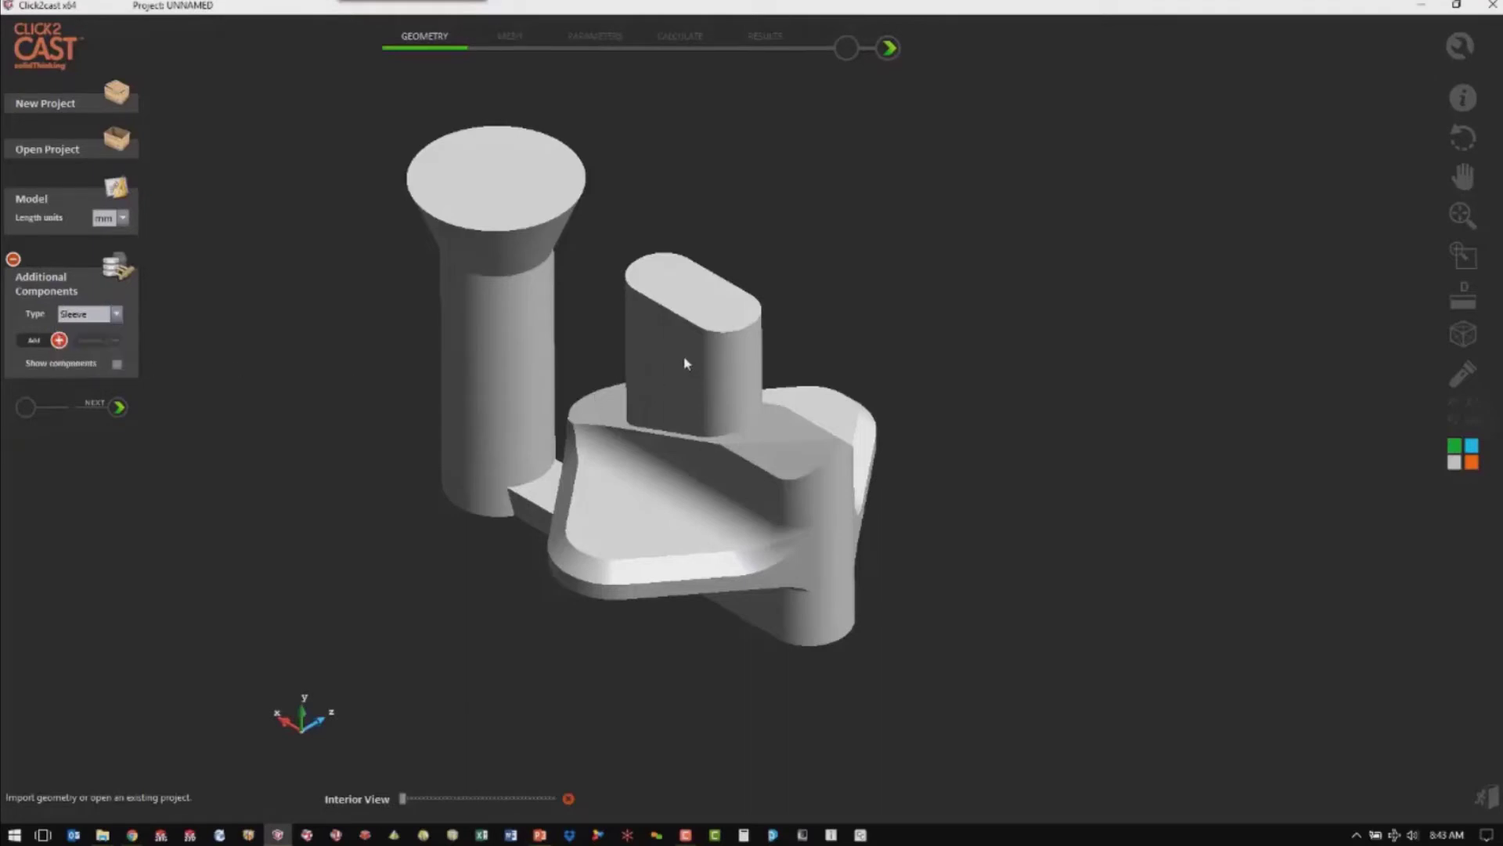
click(59, 341)
click(661, 364)
click(661, 293)
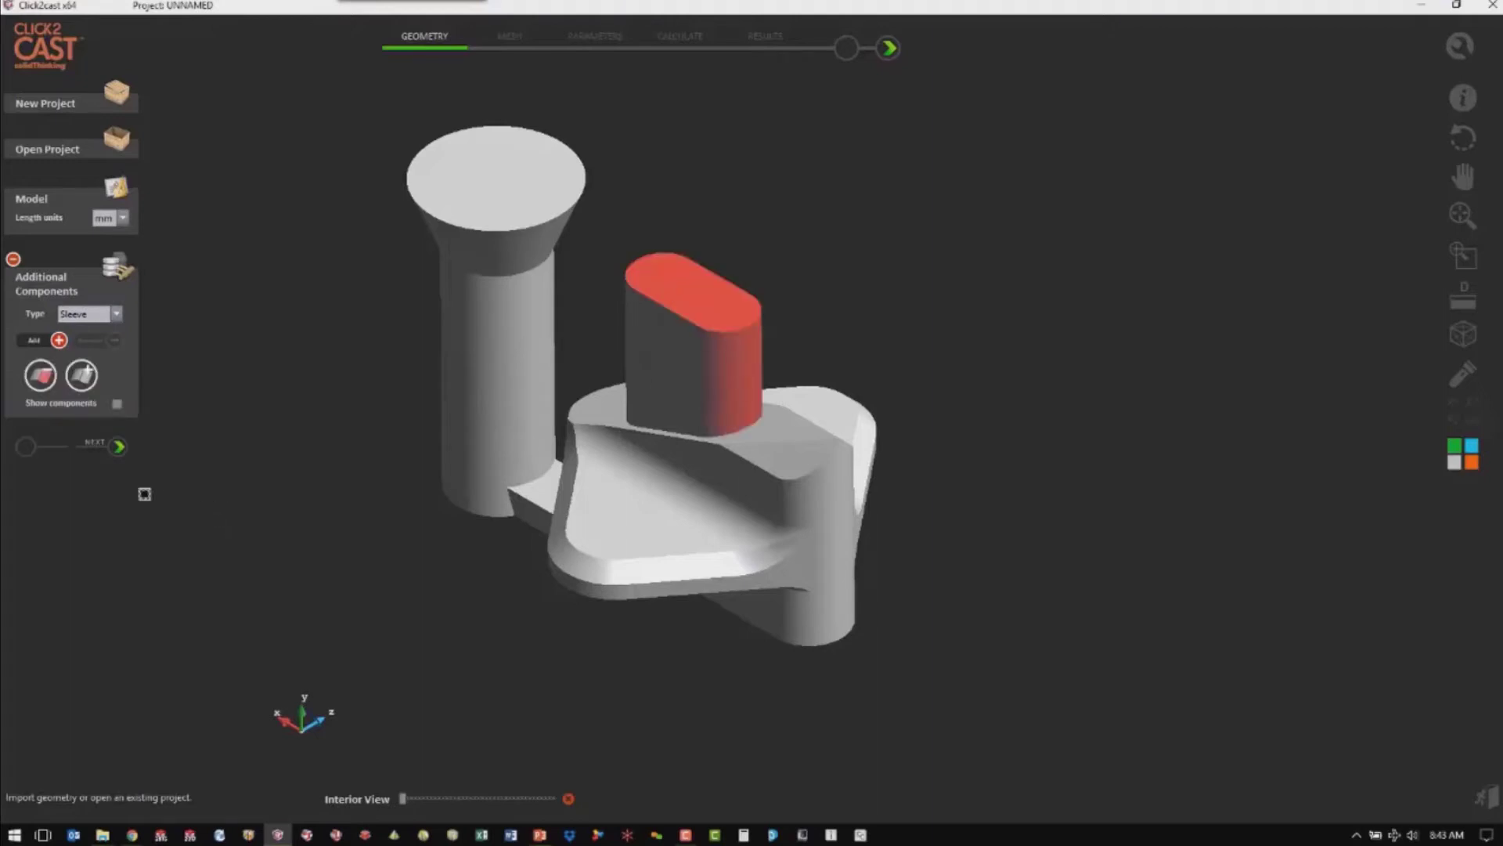
click(118, 448)
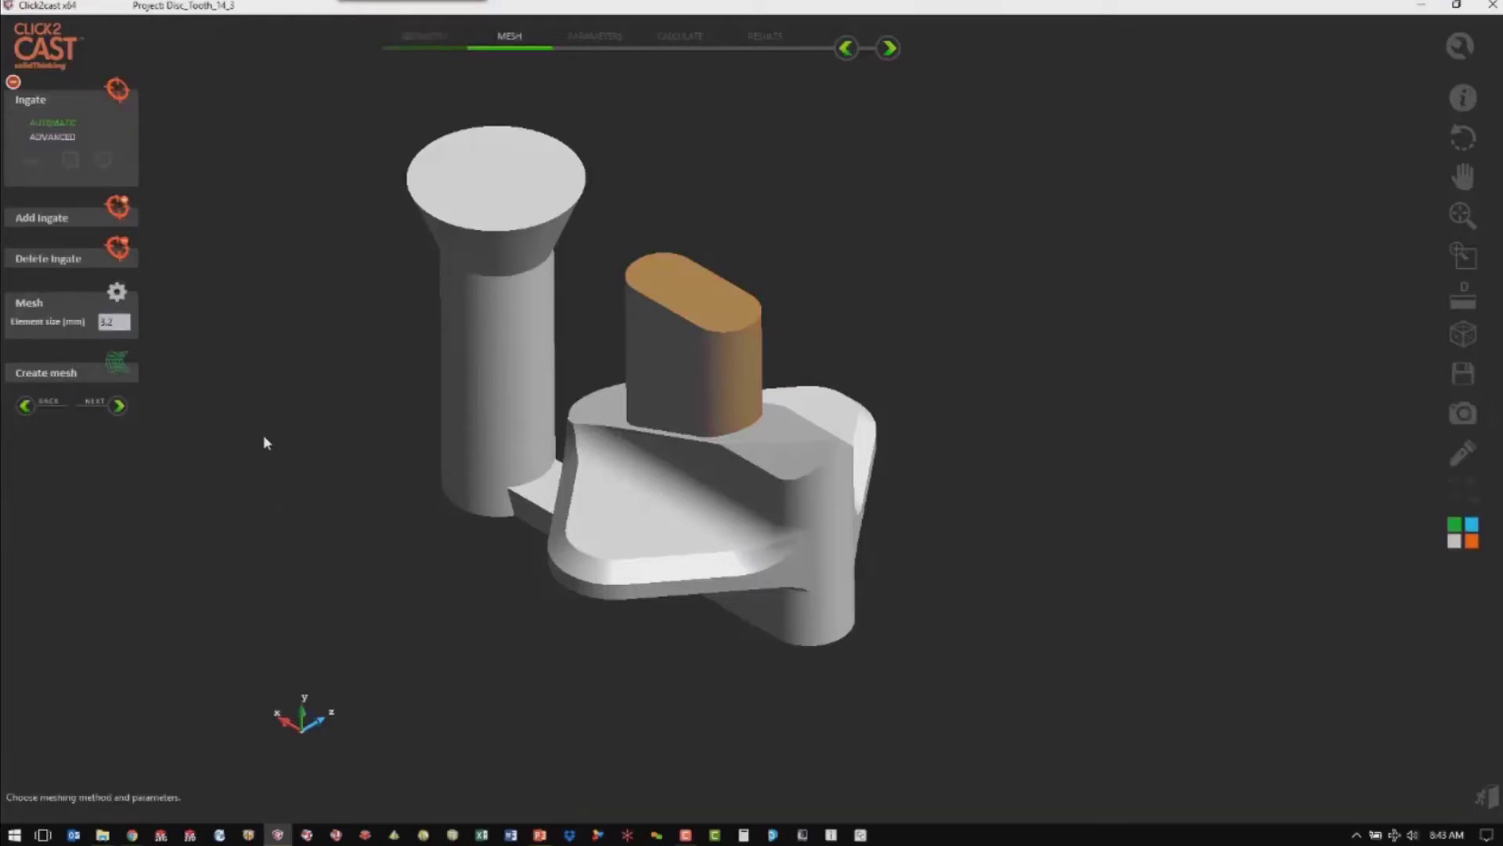
Step: Use the advanced ingate setup with a circular ingate of 10 mm radius
click(62, 137)
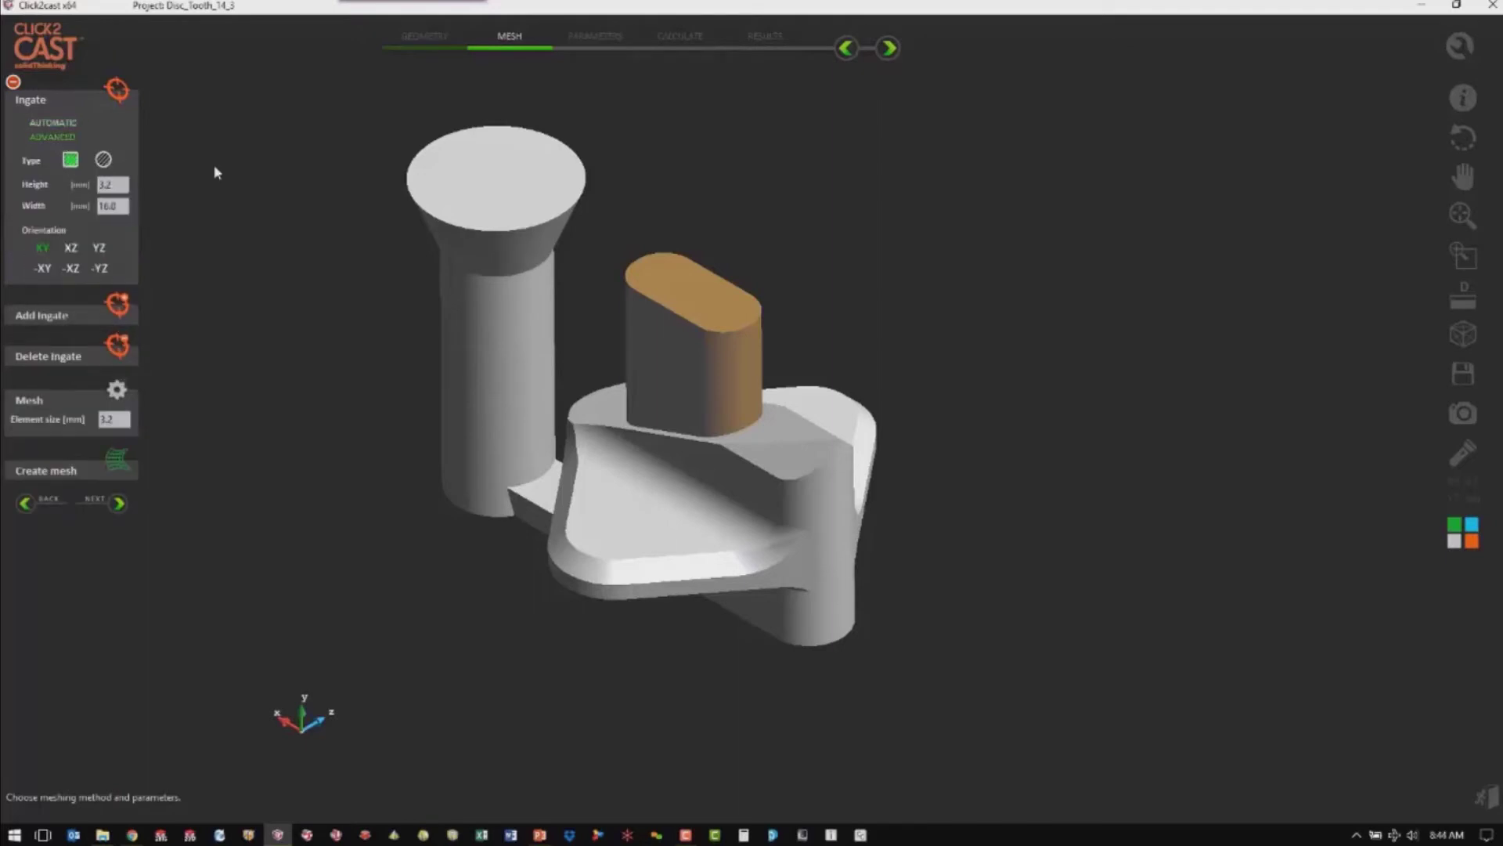
click(104, 159)
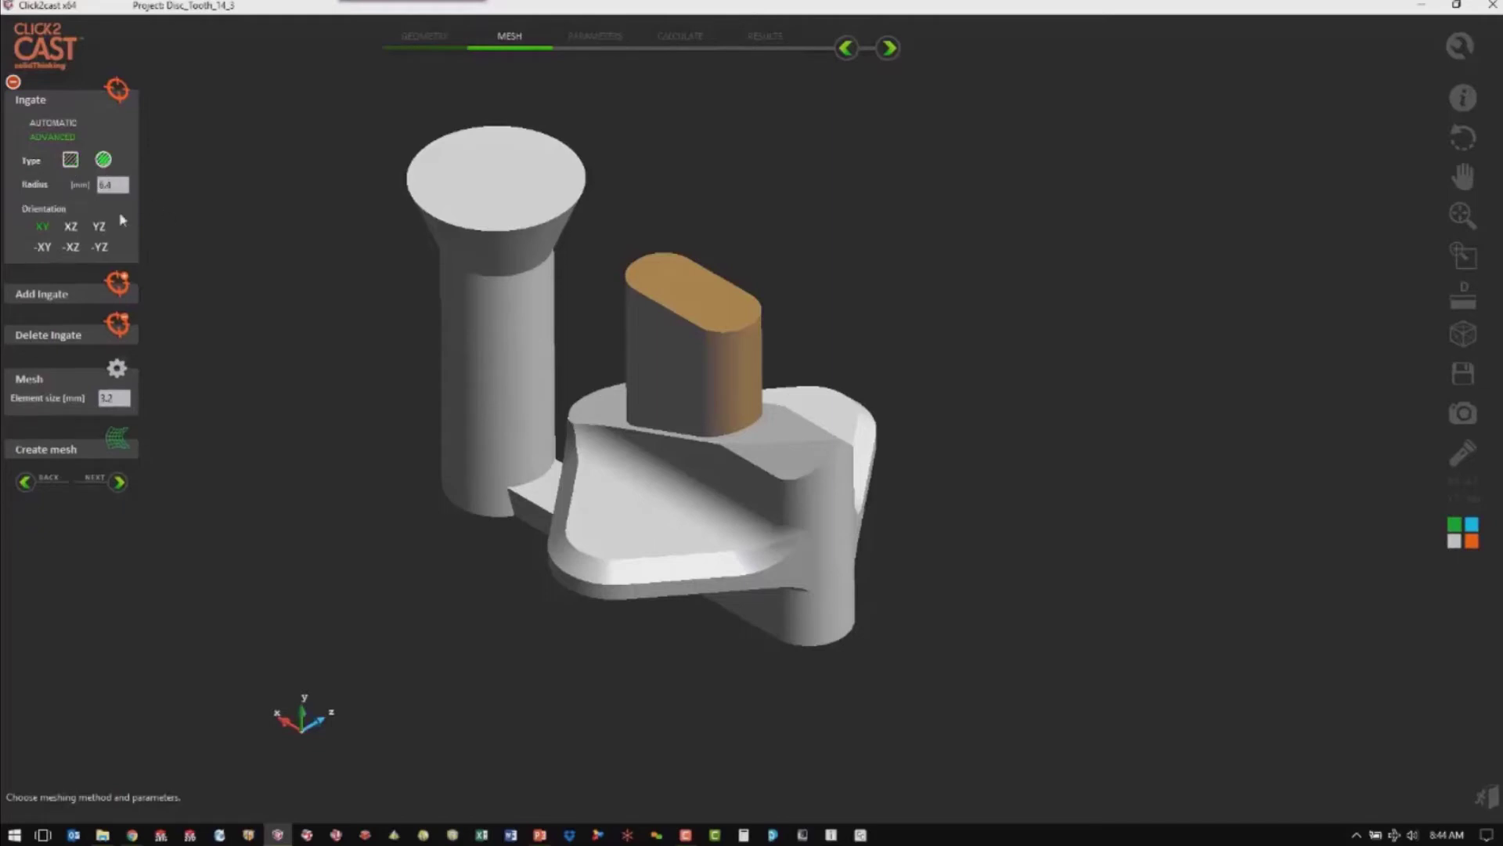
drag(117, 185, 77, 188)
text(10)
Step: Place the ingate on the round sprue top in -XZ orientation, mesh the part, and advance to parameters
click(73, 247)
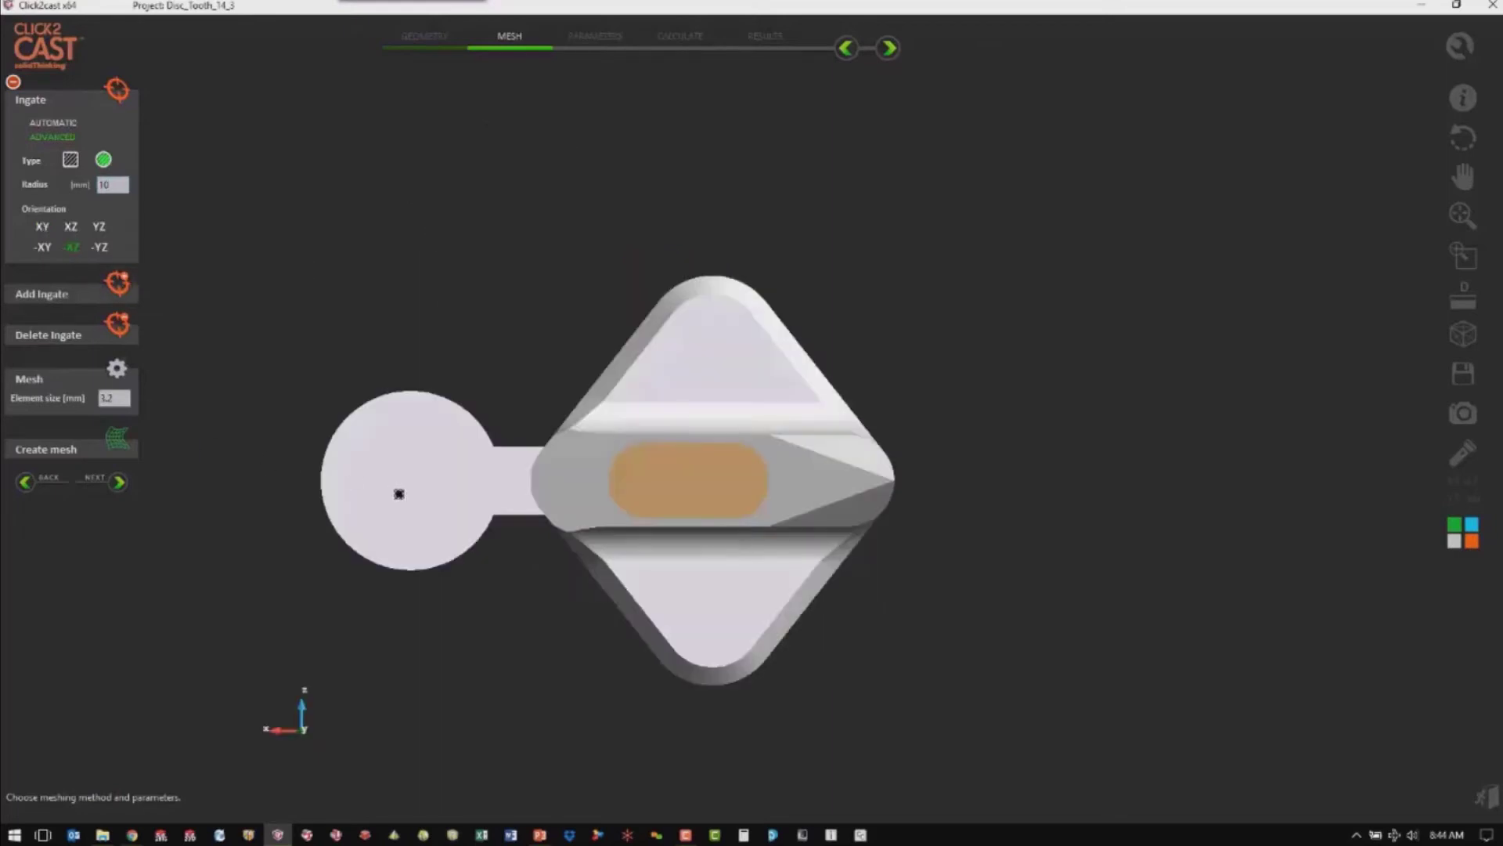
click(409, 482)
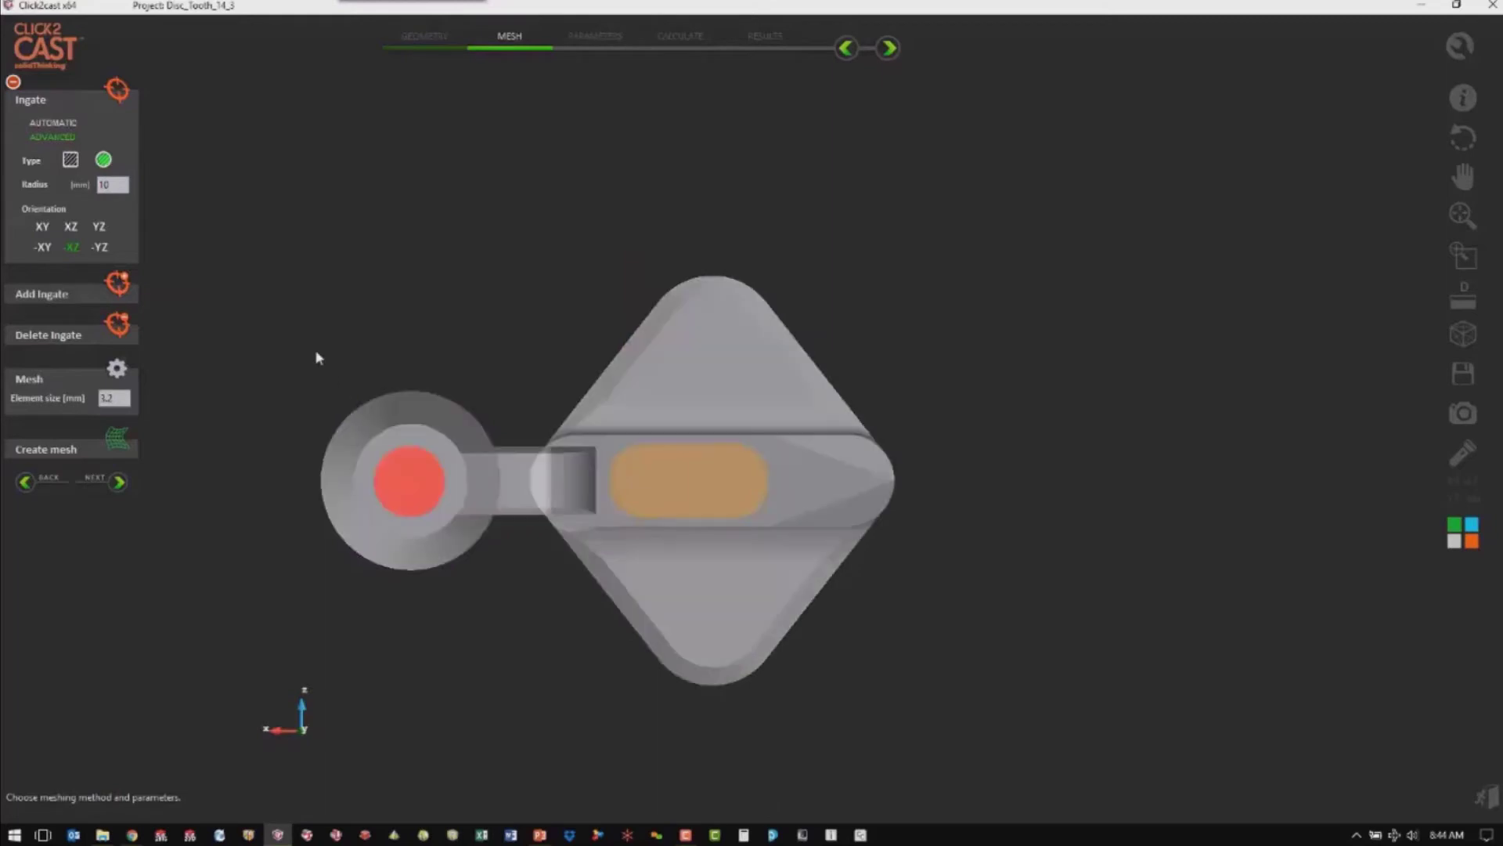
right_drag(273, 492, 245, 321)
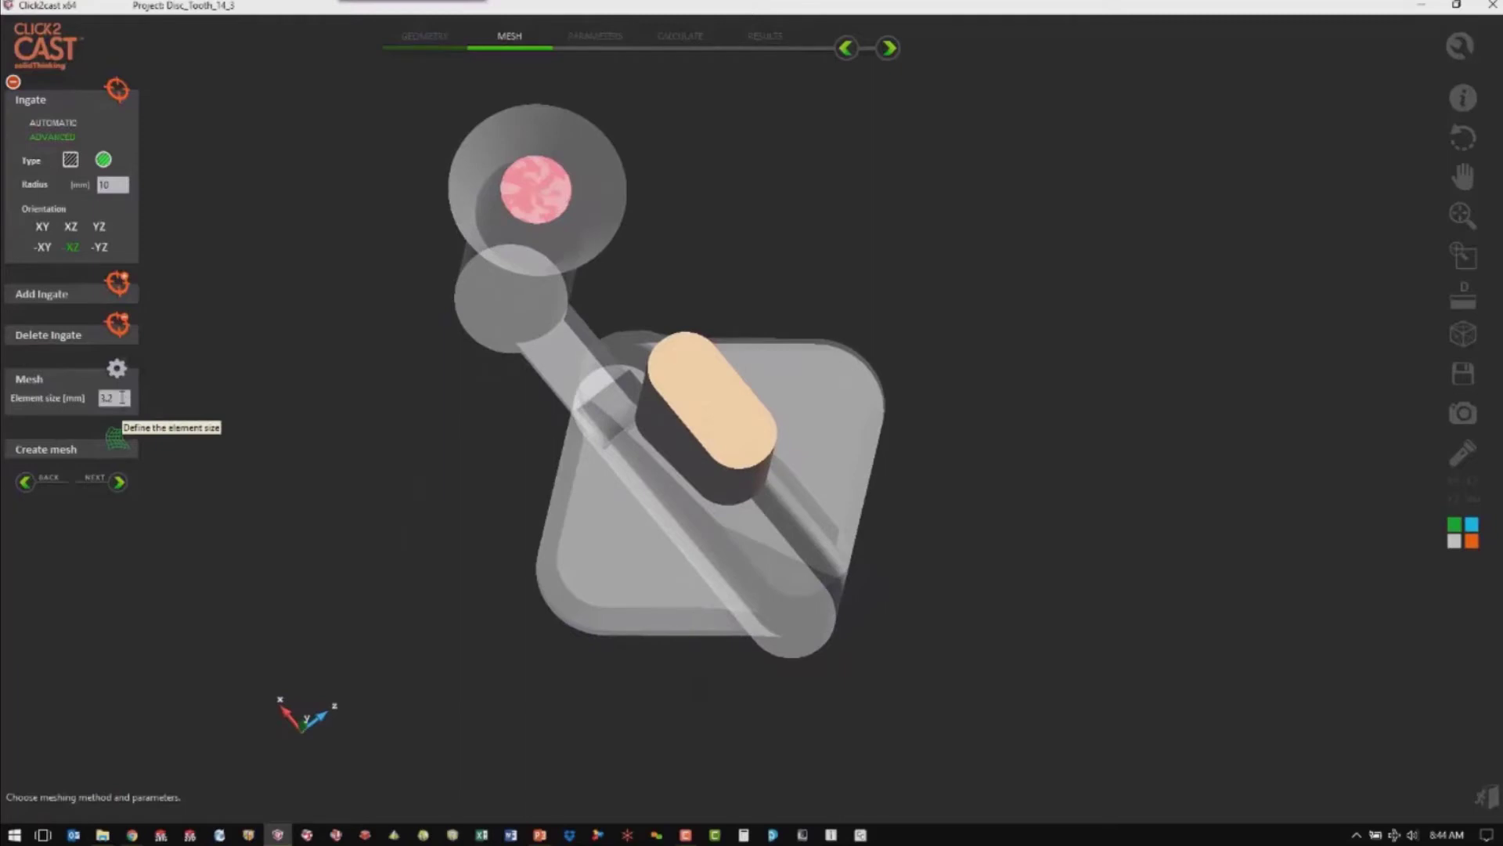
click(118, 440)
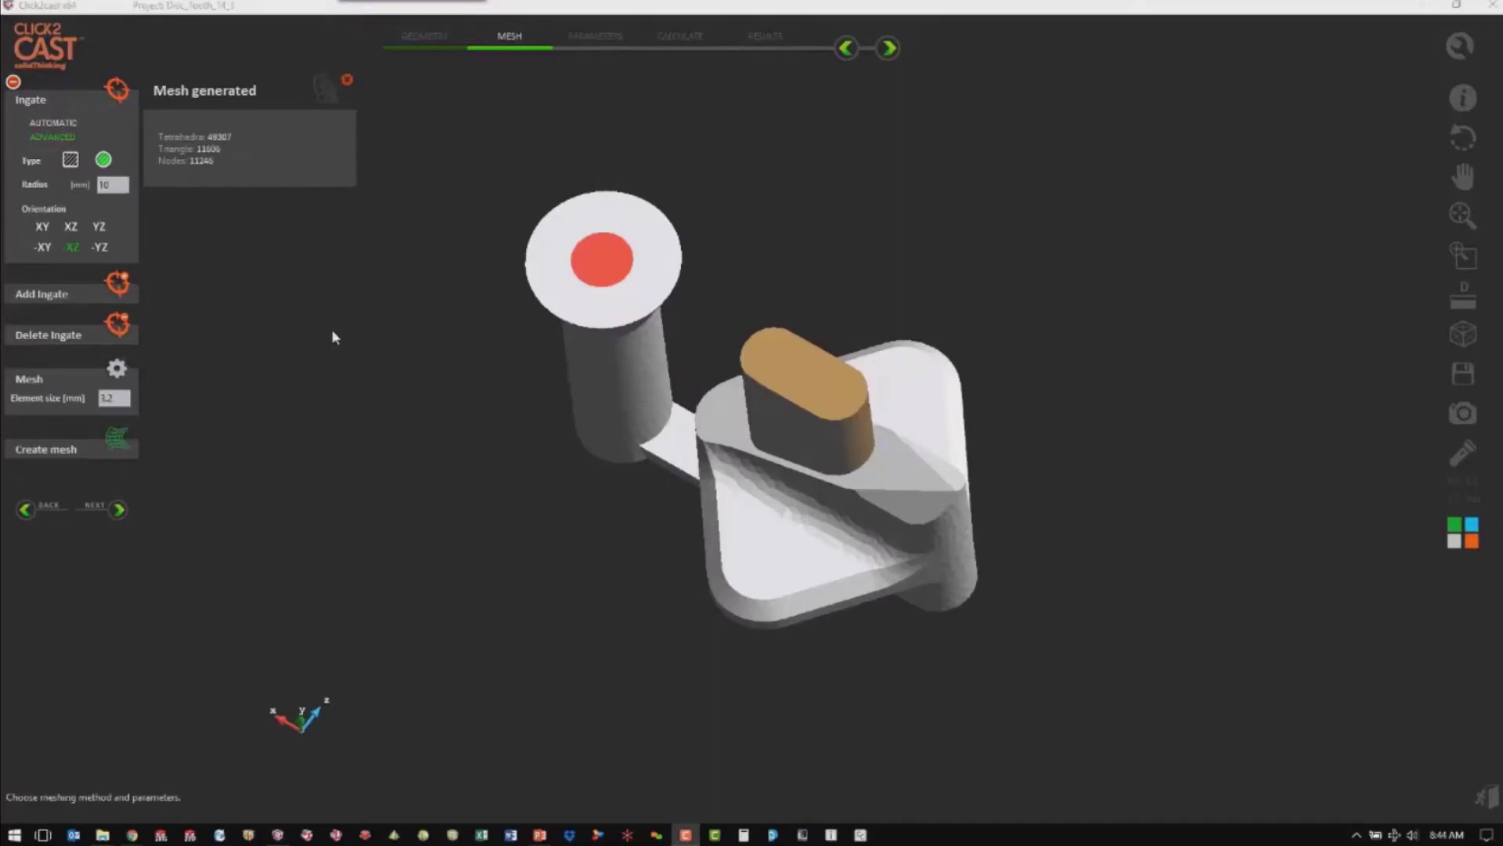
click(118, 510)
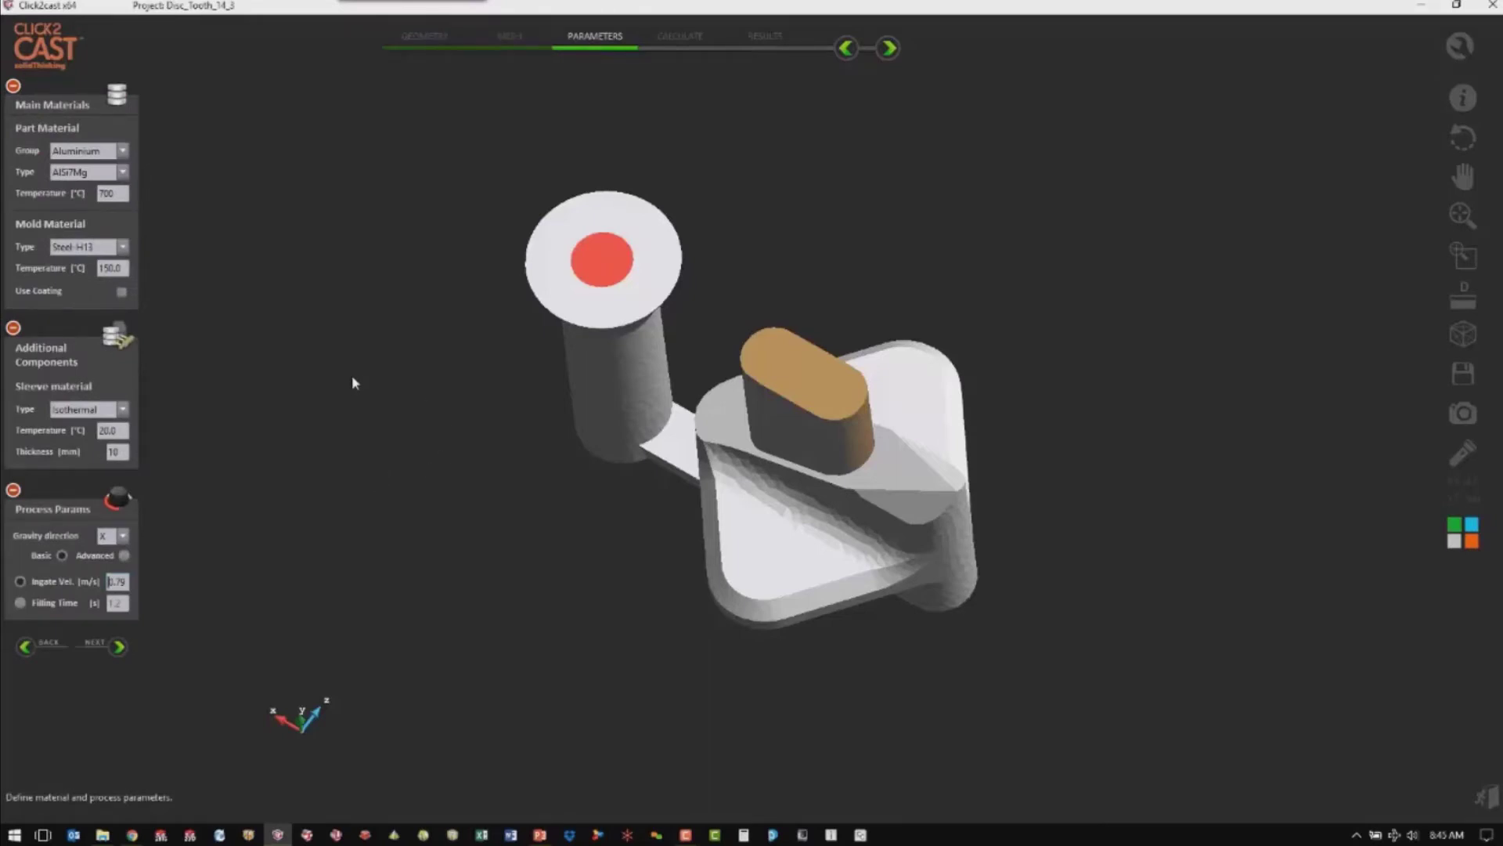
Step: Set the part material group to Carbon_steel and the mould material to Sand-Green
click(123, 150)
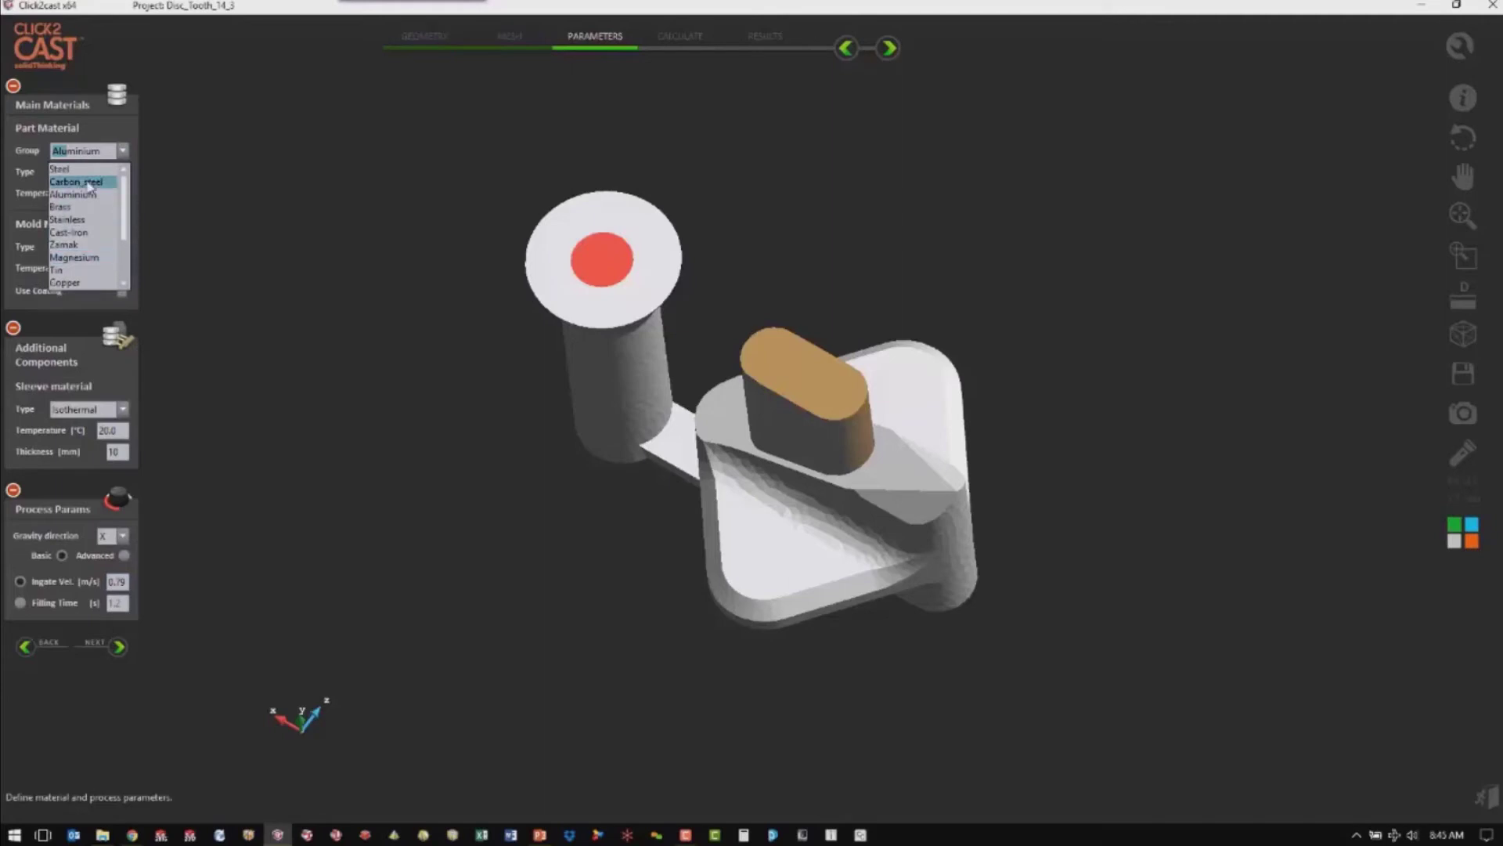
click(76, 181)
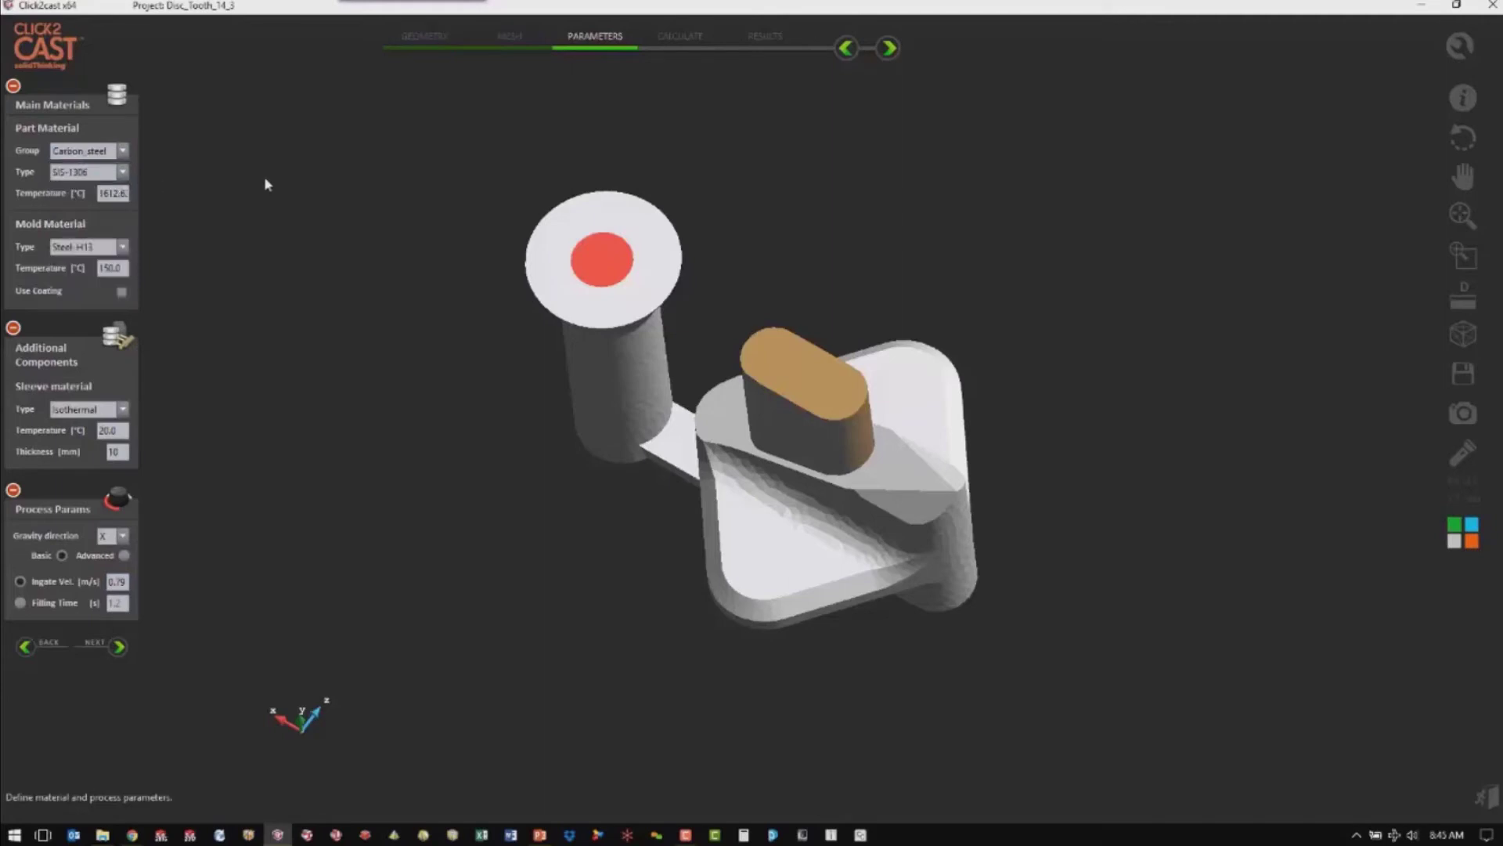
click(118, 247)
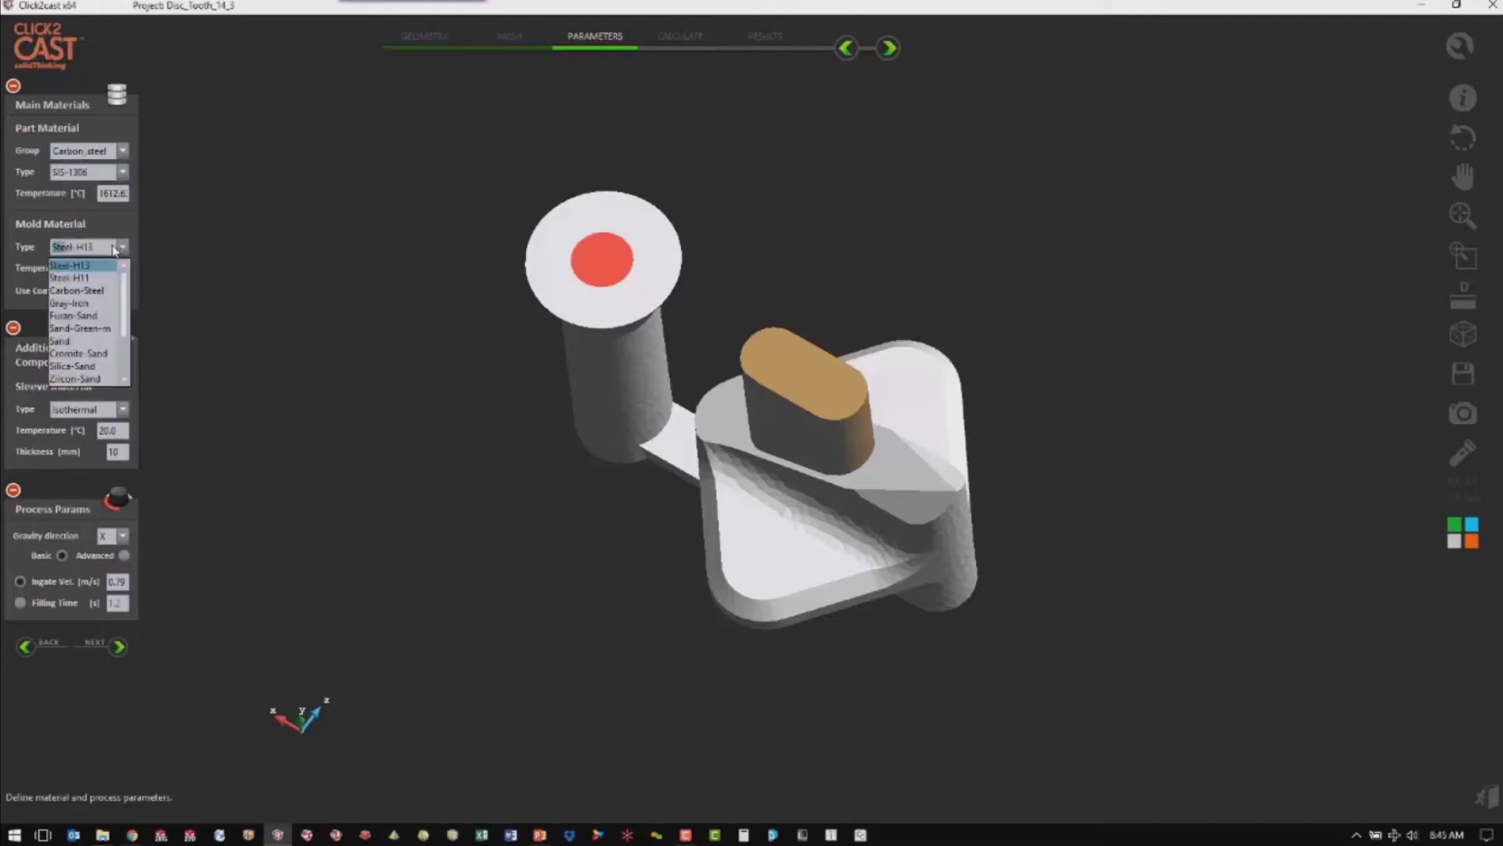
click(83, 328)
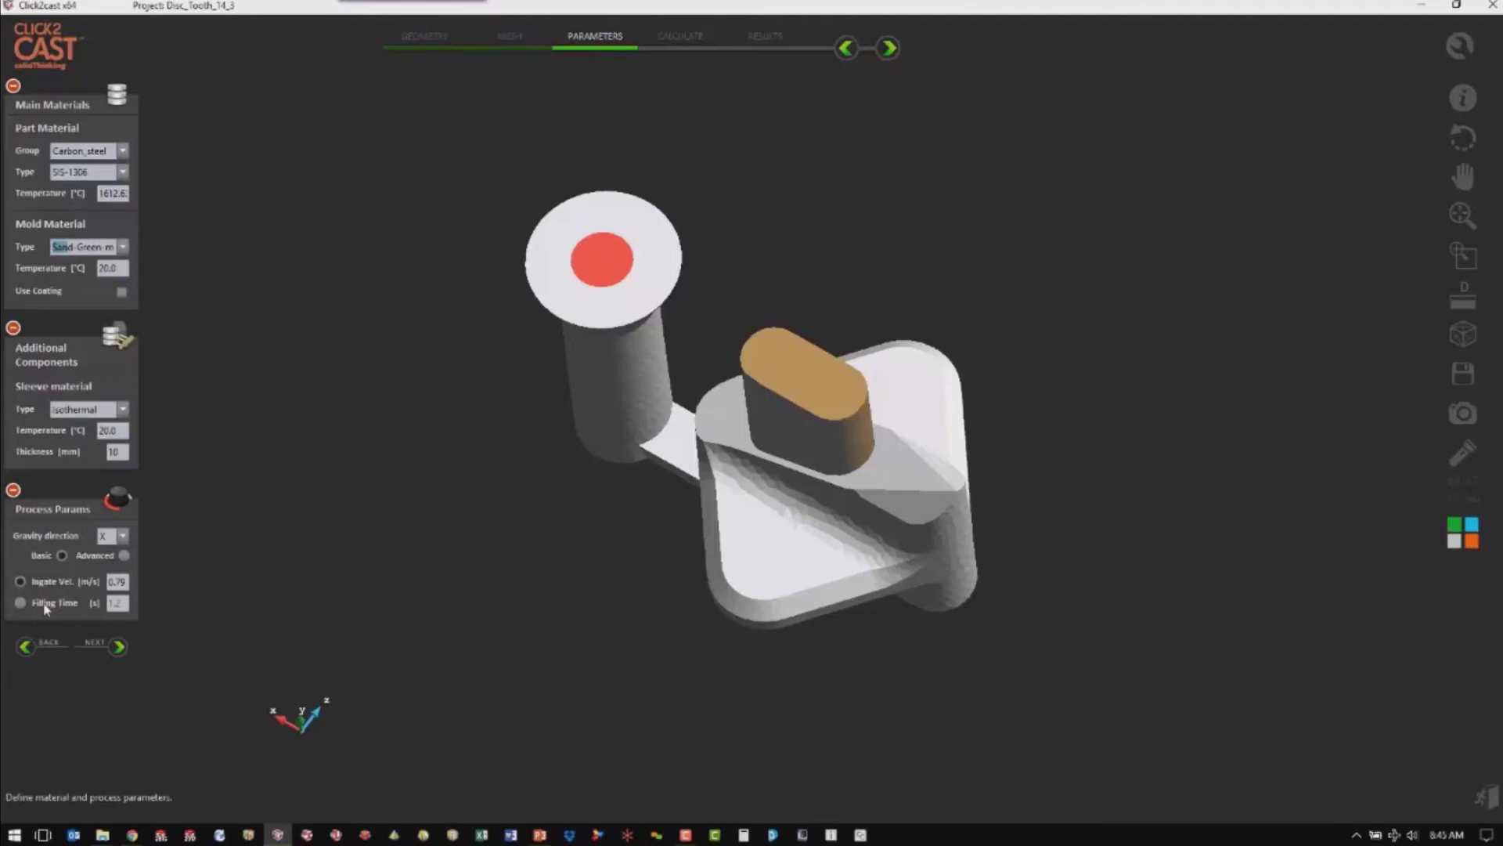
Step: Set gravity to -Y and control the process by a 4 s filling time
click(123, 535)
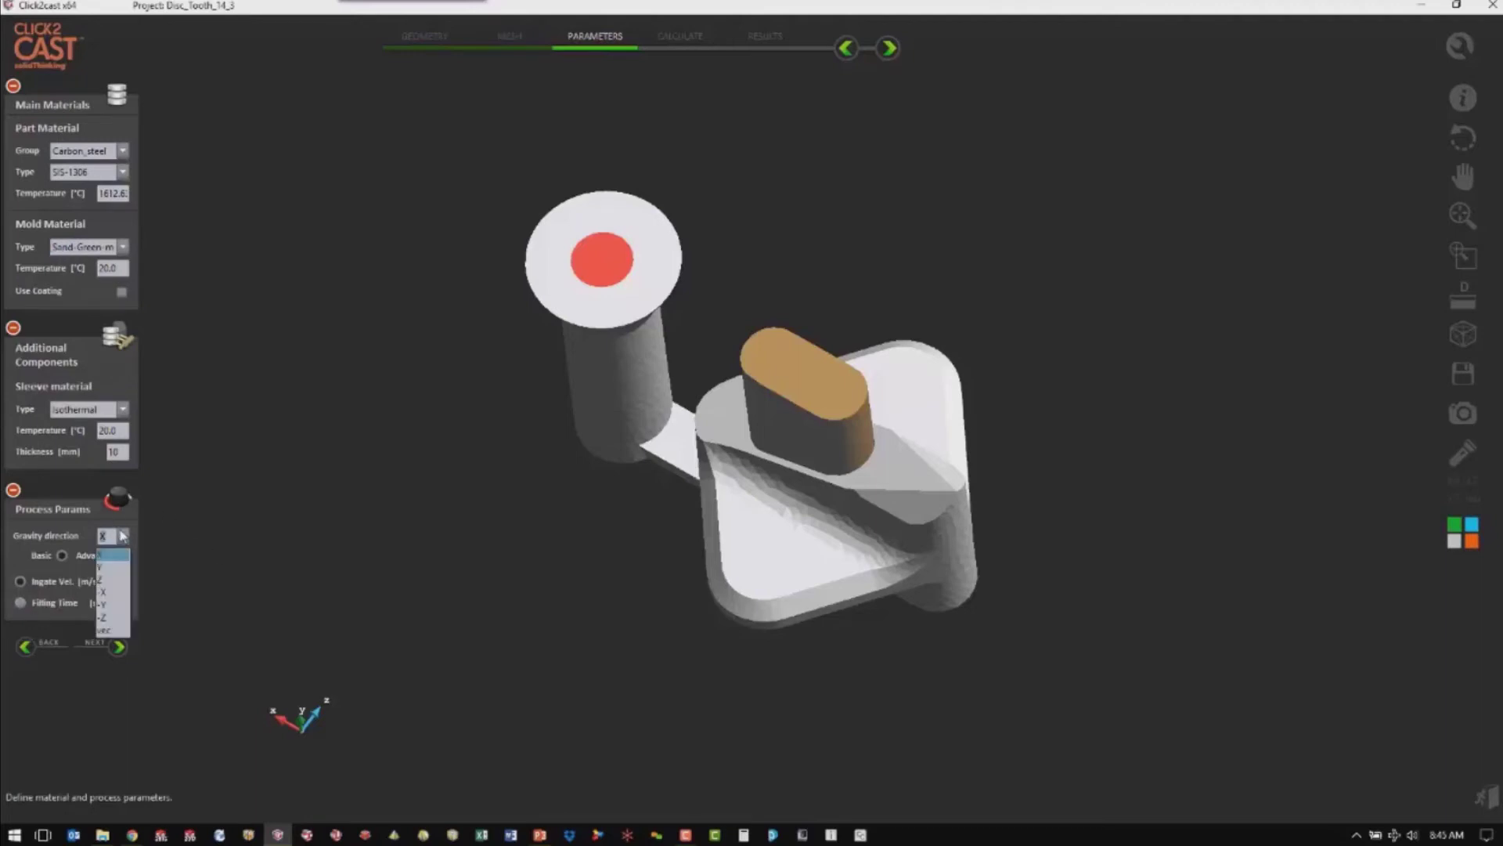
click(109, 614)
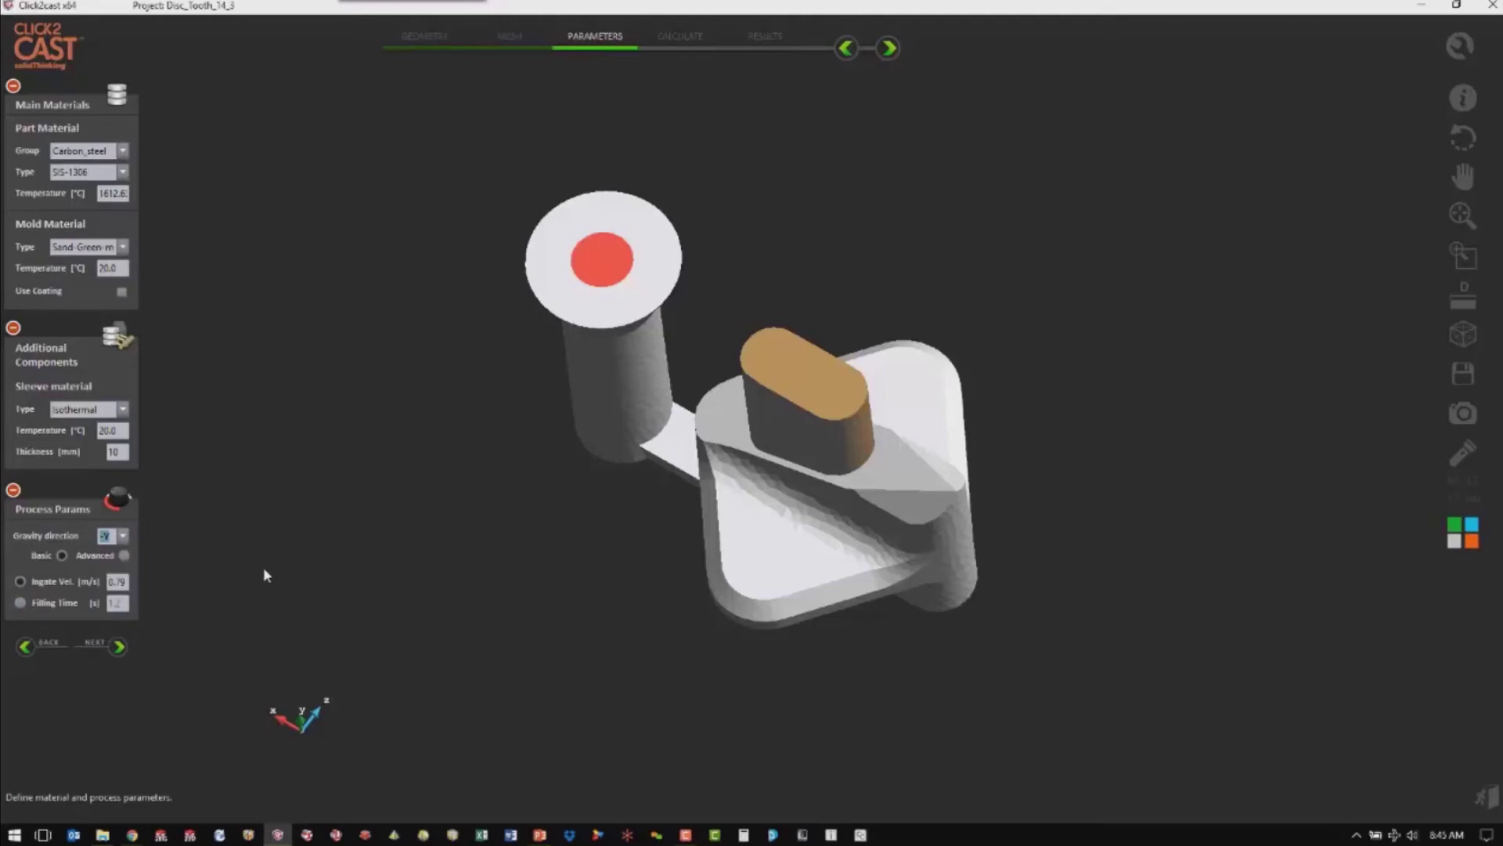
click(21, 603)
click(111, 602)
text(4)
key(Return)
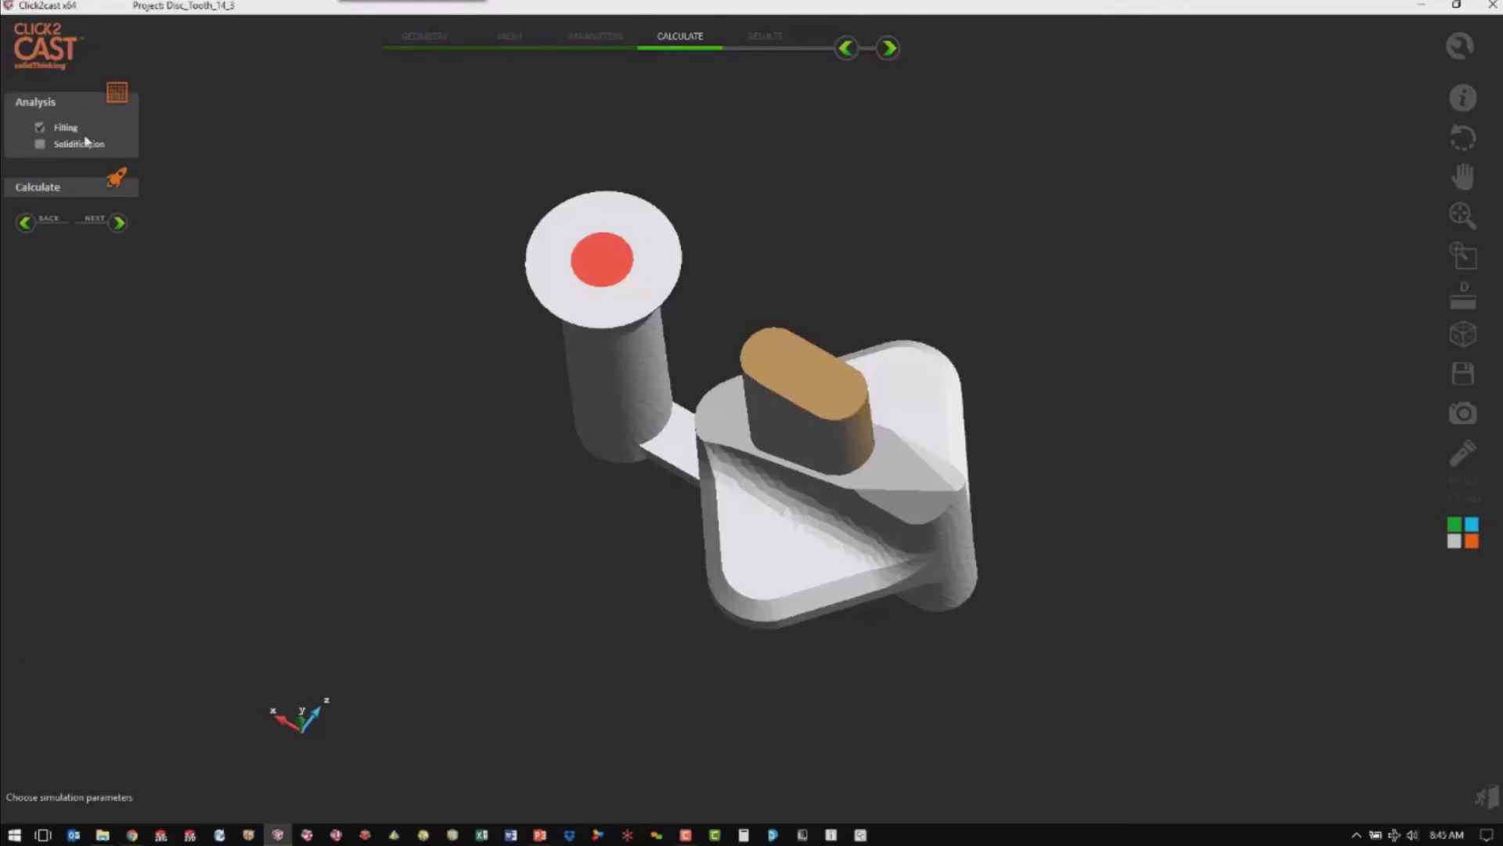
Step: Include solidification, run the calculation, and play the flow-front filling animation
click(40, 143)
click(116, 178)
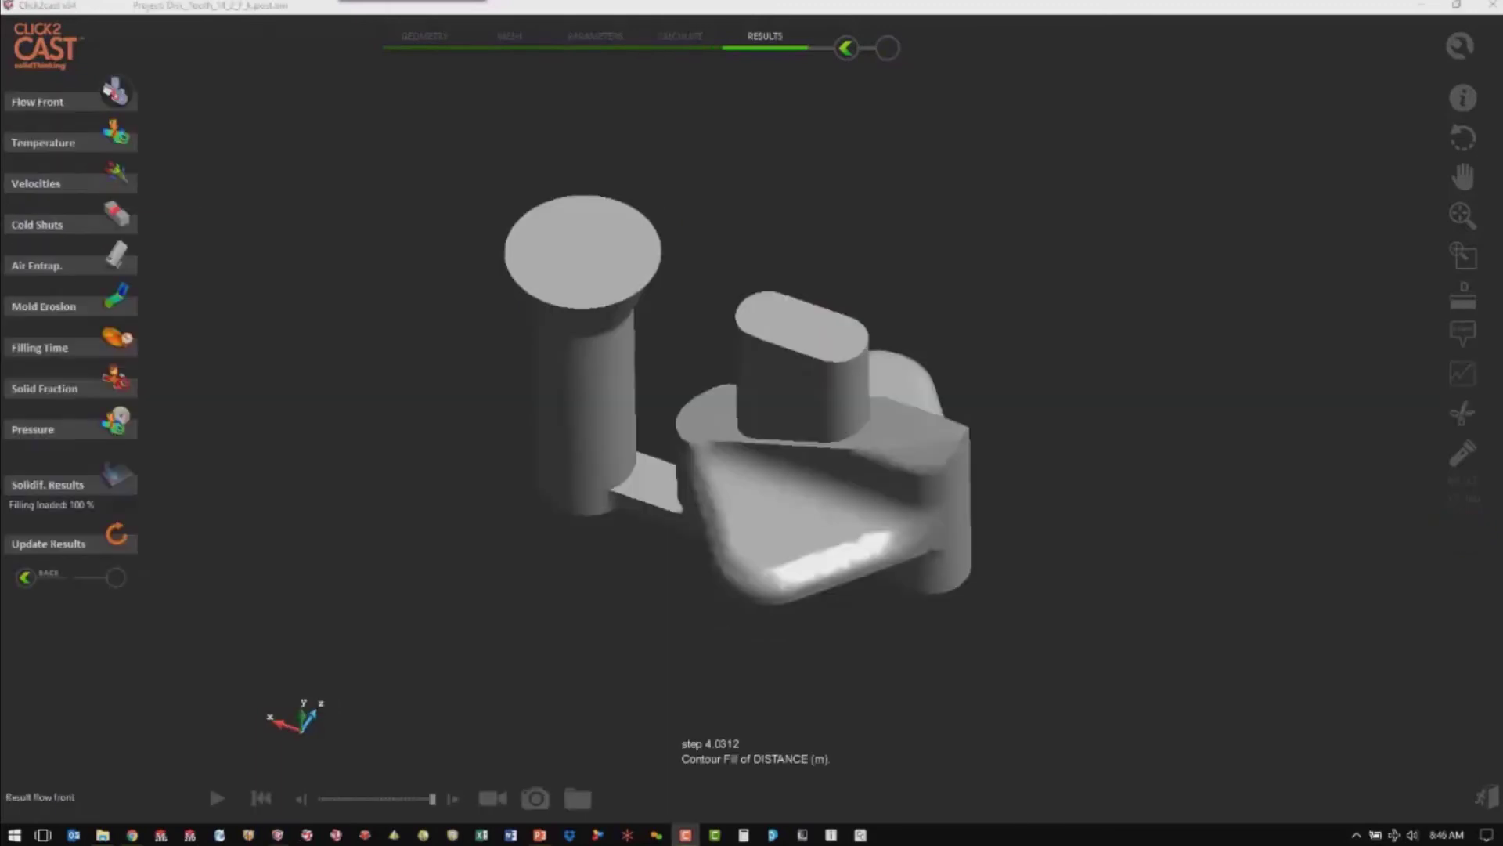
click(217, 798)
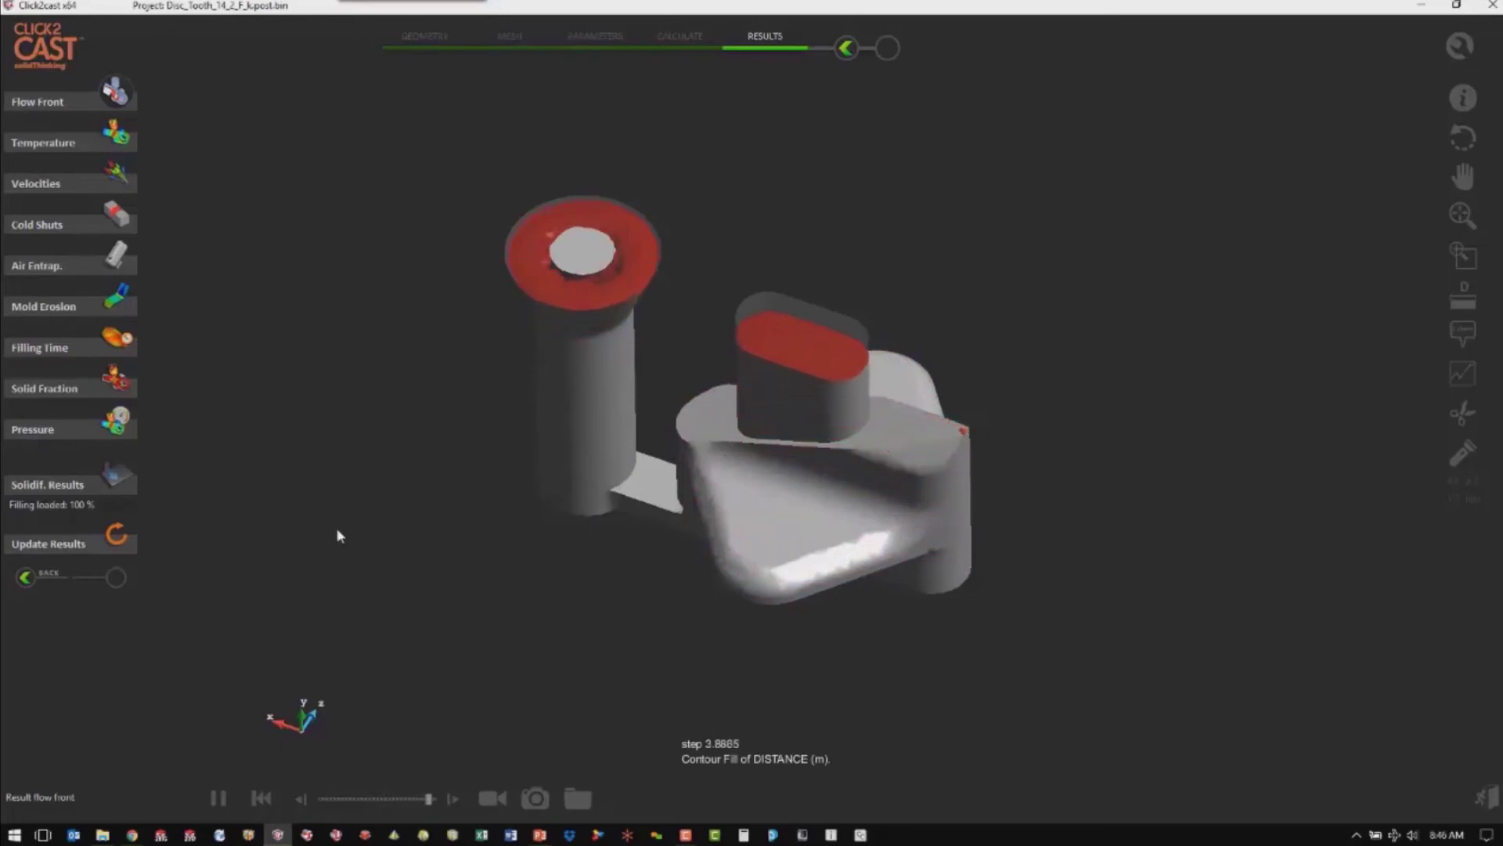
Step: View the temperature, velocity and air-entrapment filling results, then load the solidification results
click(114, 137)
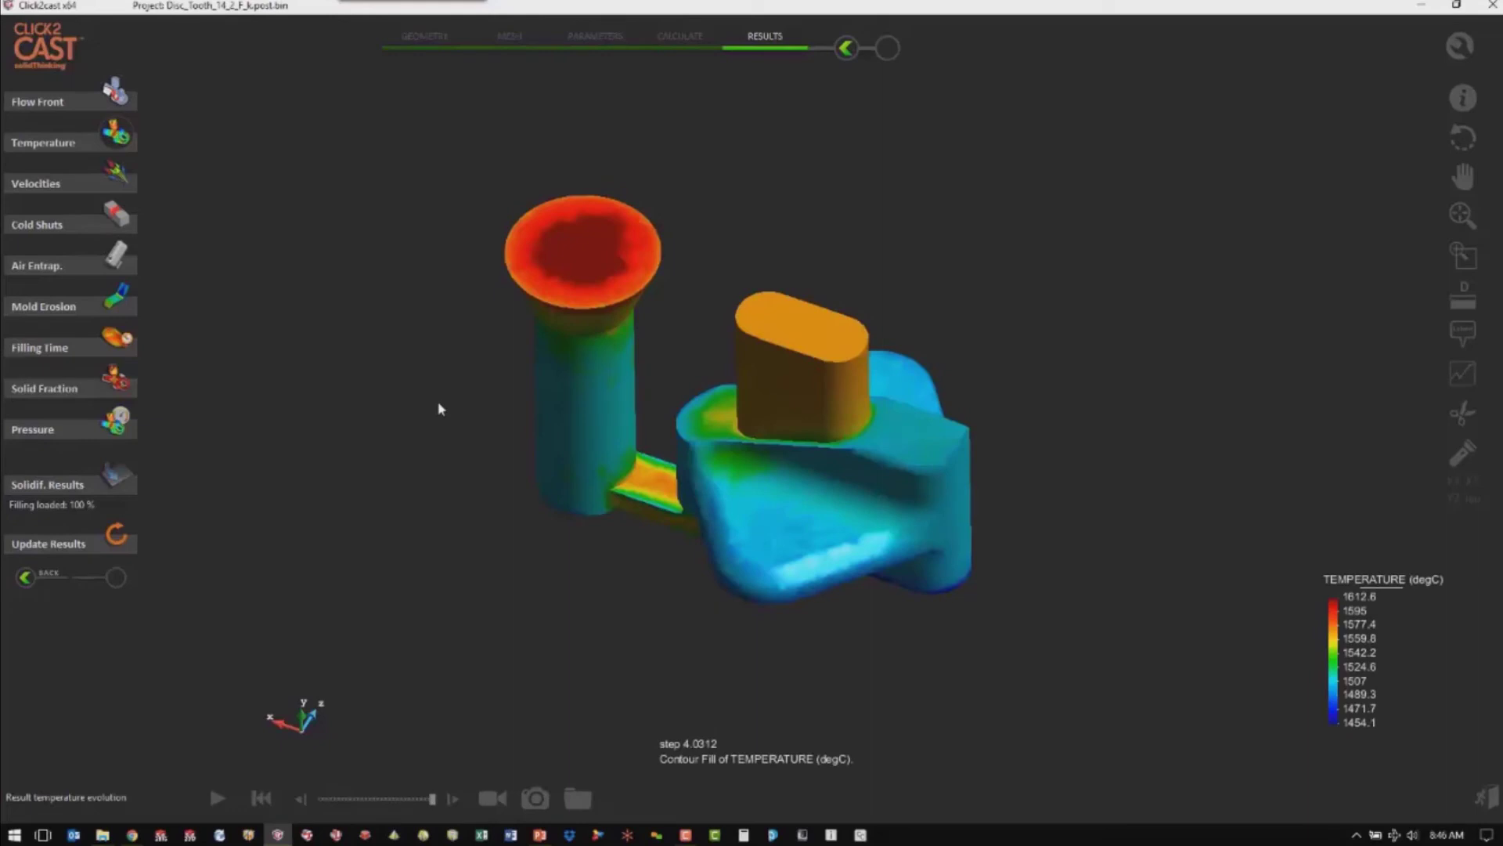
click(118, 176)
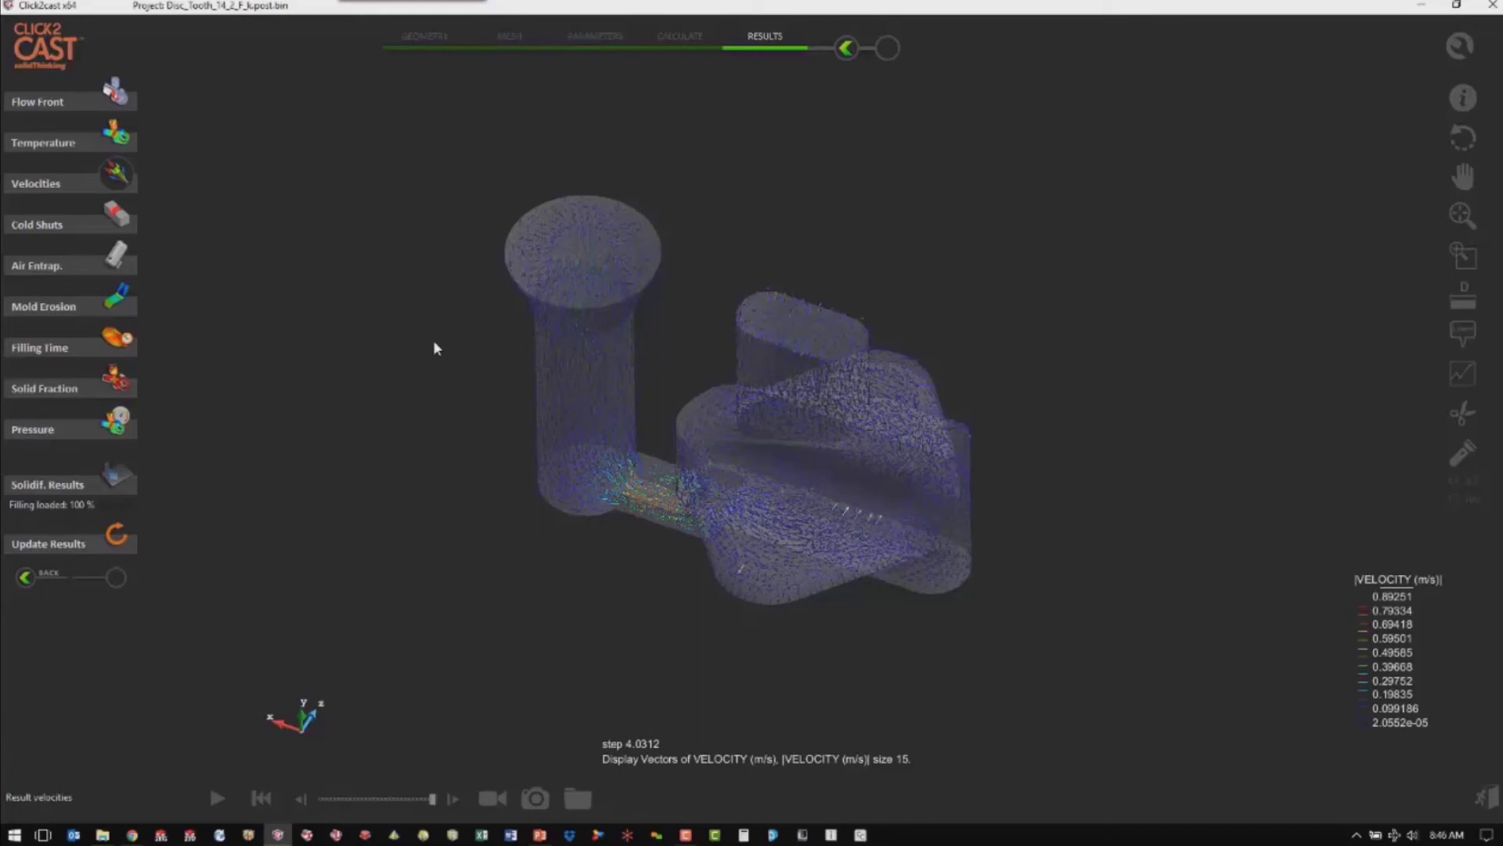
click(118, 263)
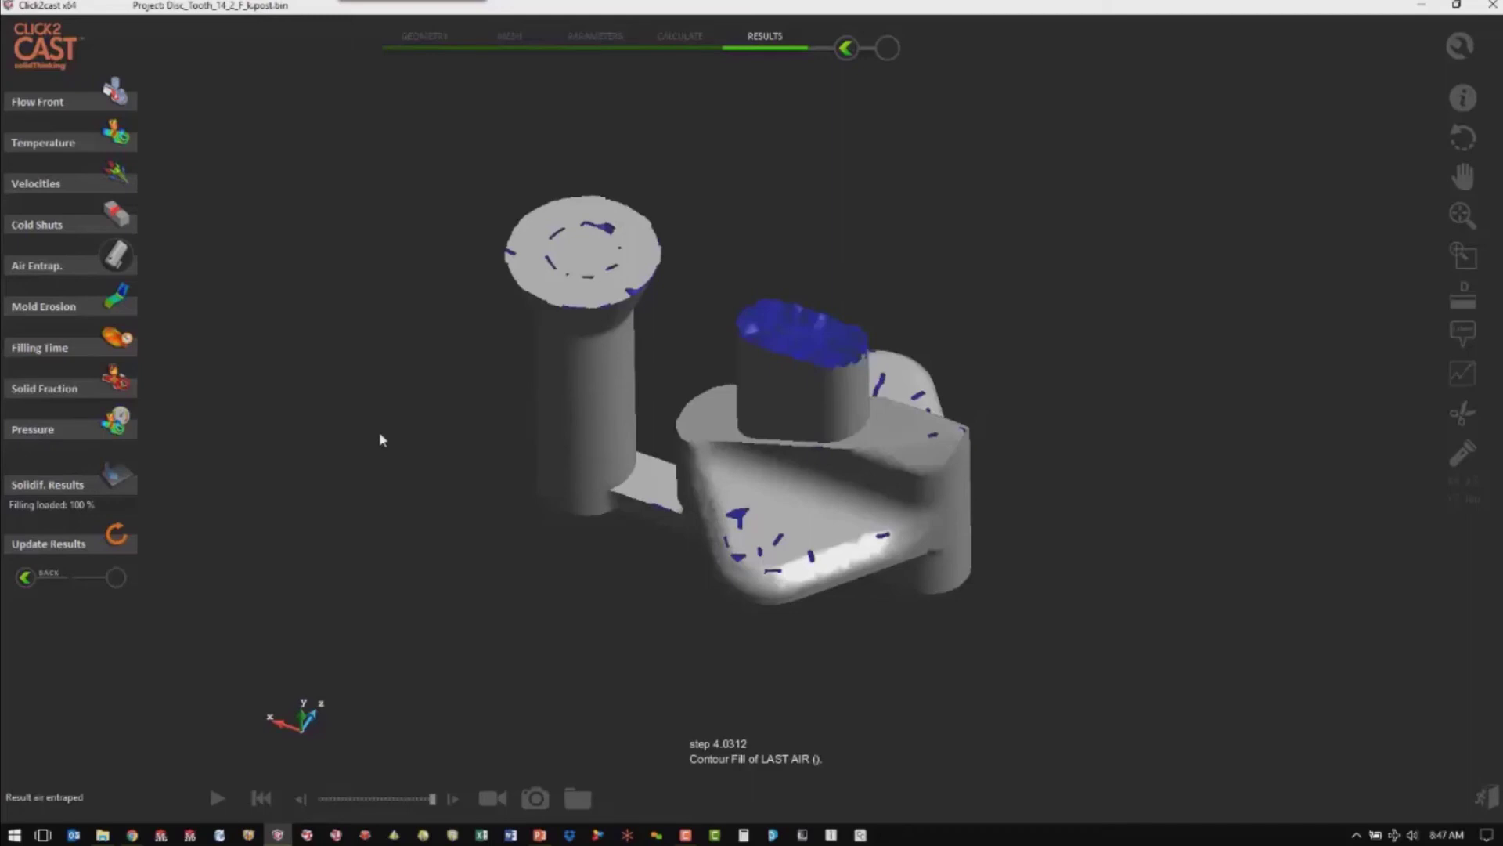
click(116, 477)
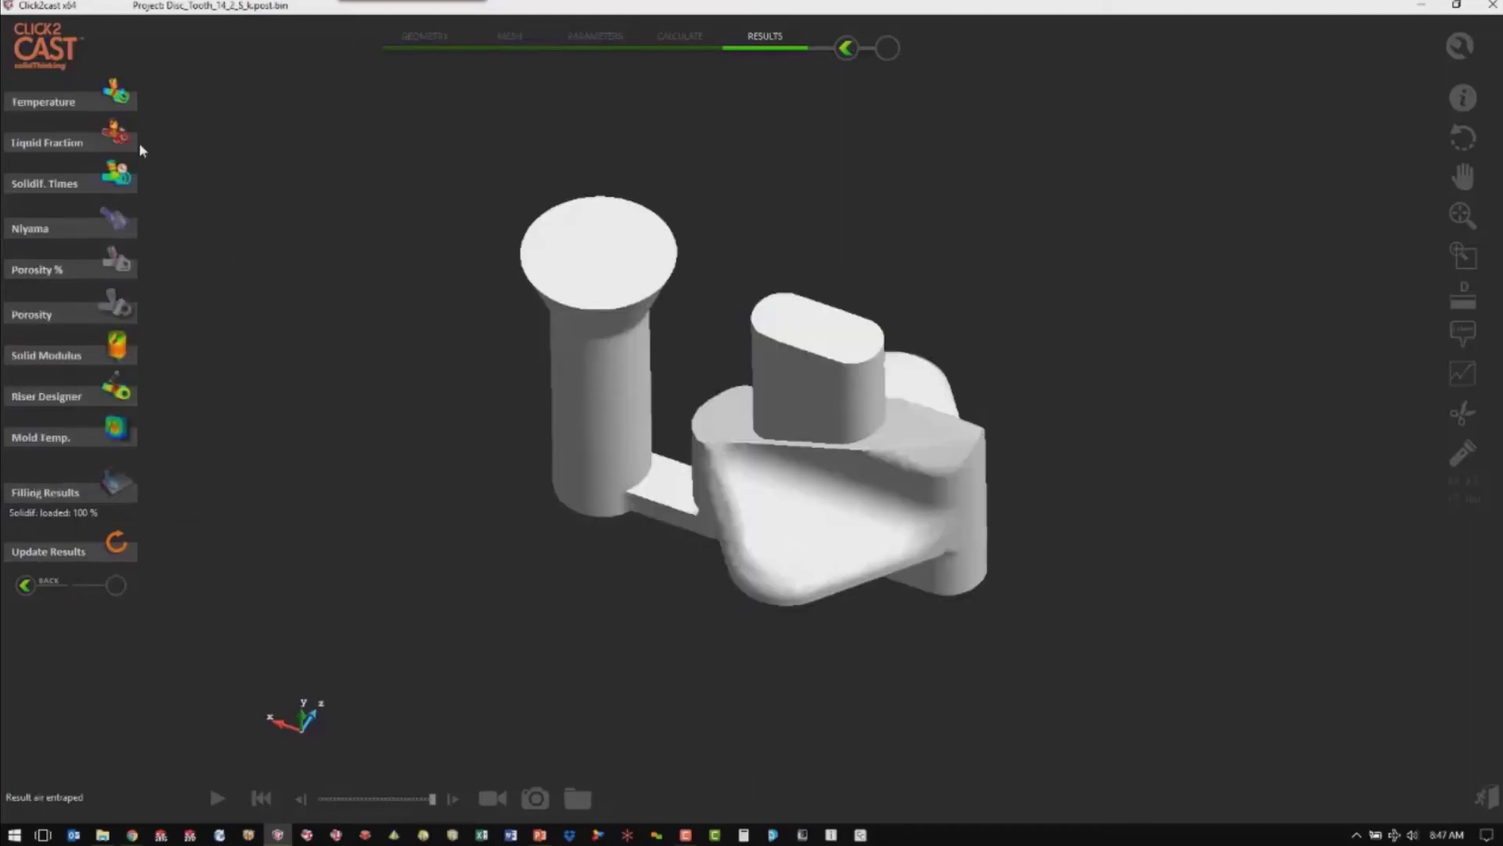
Step: Play the liquid-fraction solidification animation, then display the Porosity % shrinkage iso-surfaces
click(116, 140)
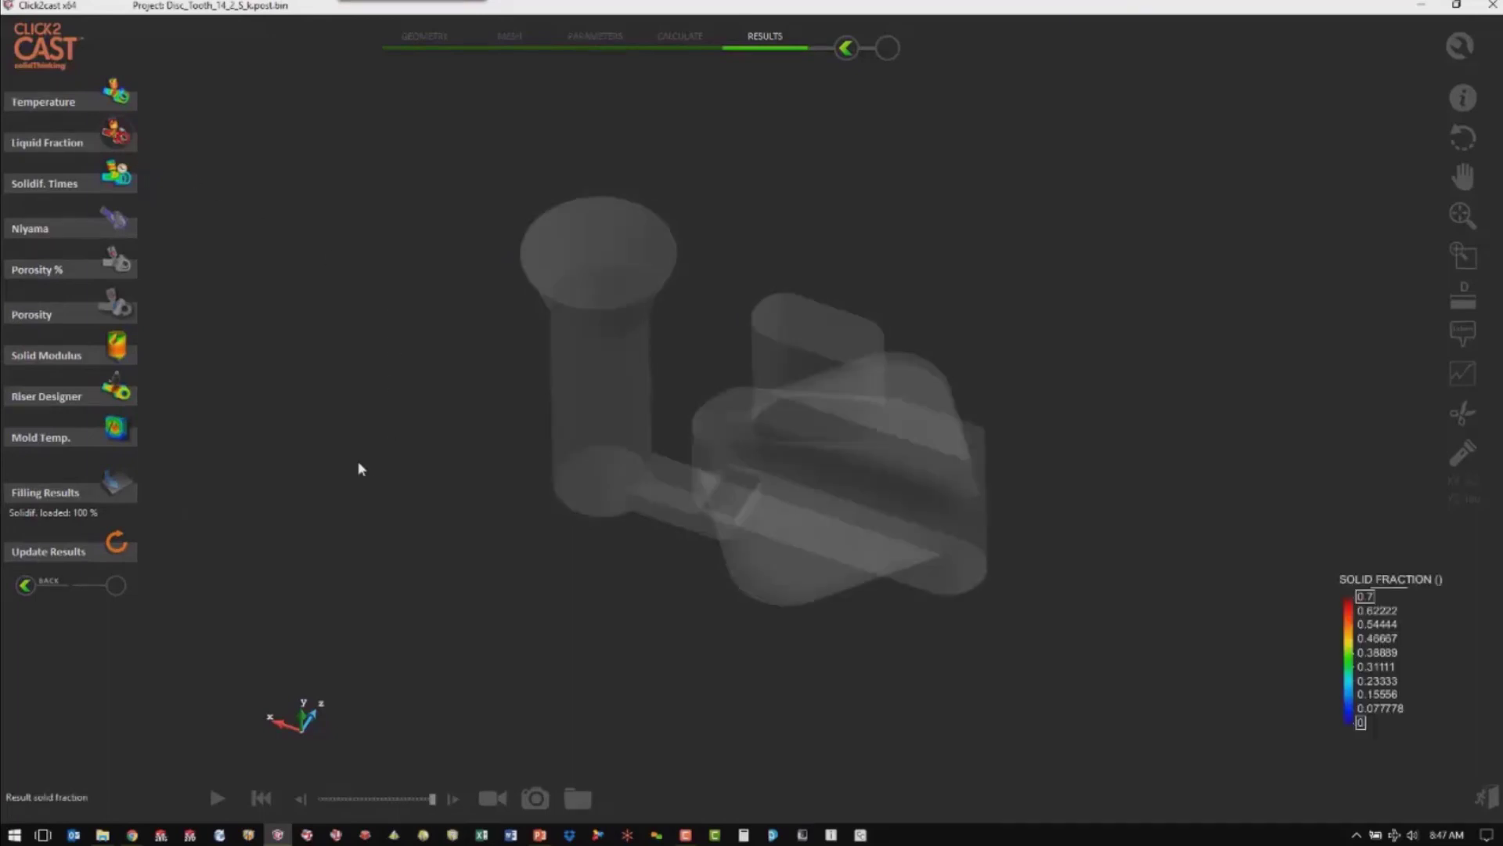
click(217, 798)
click(115, 260)
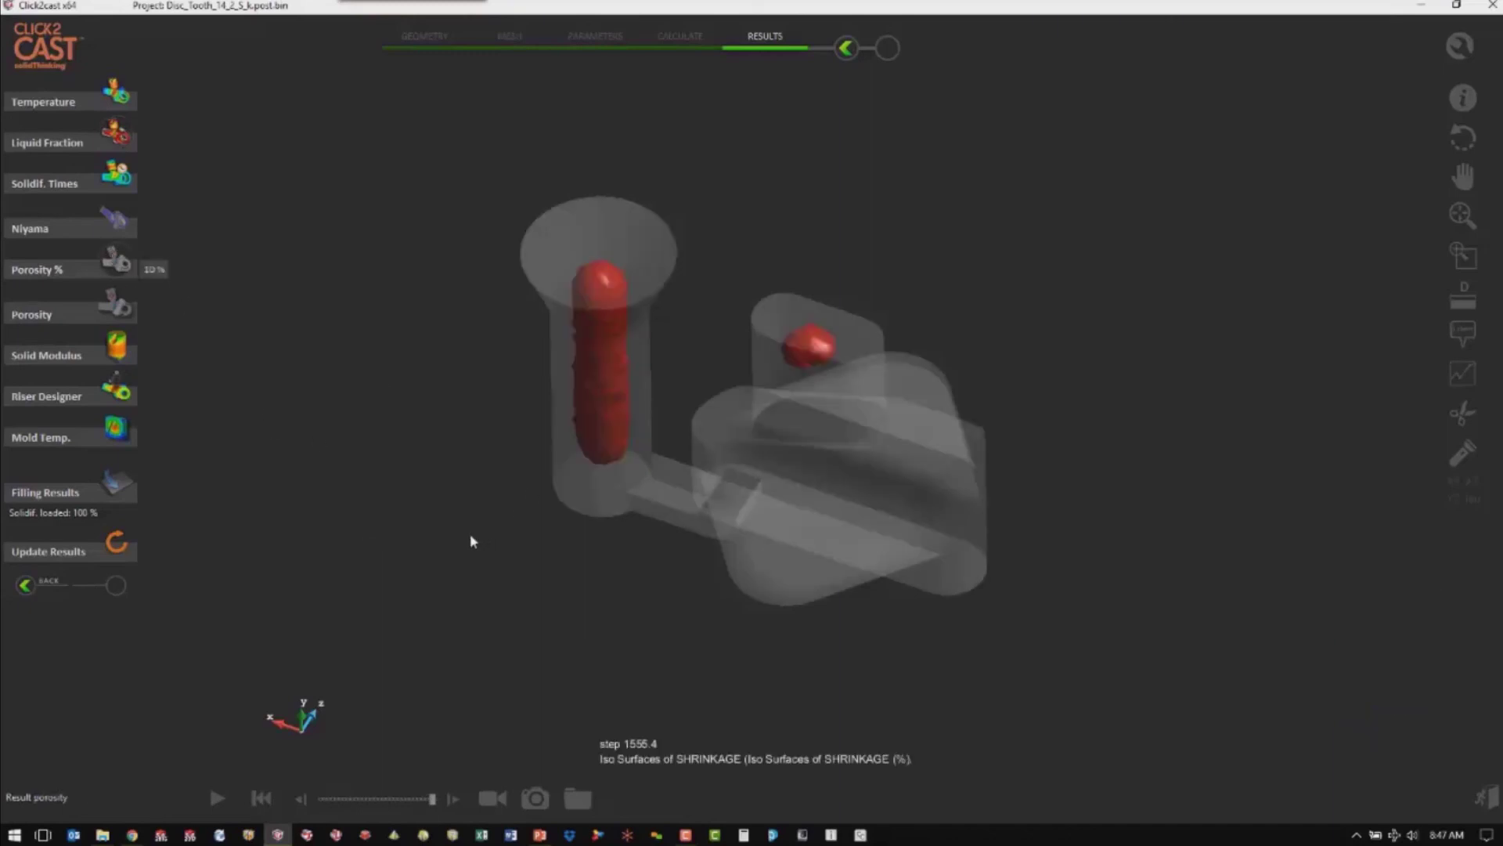